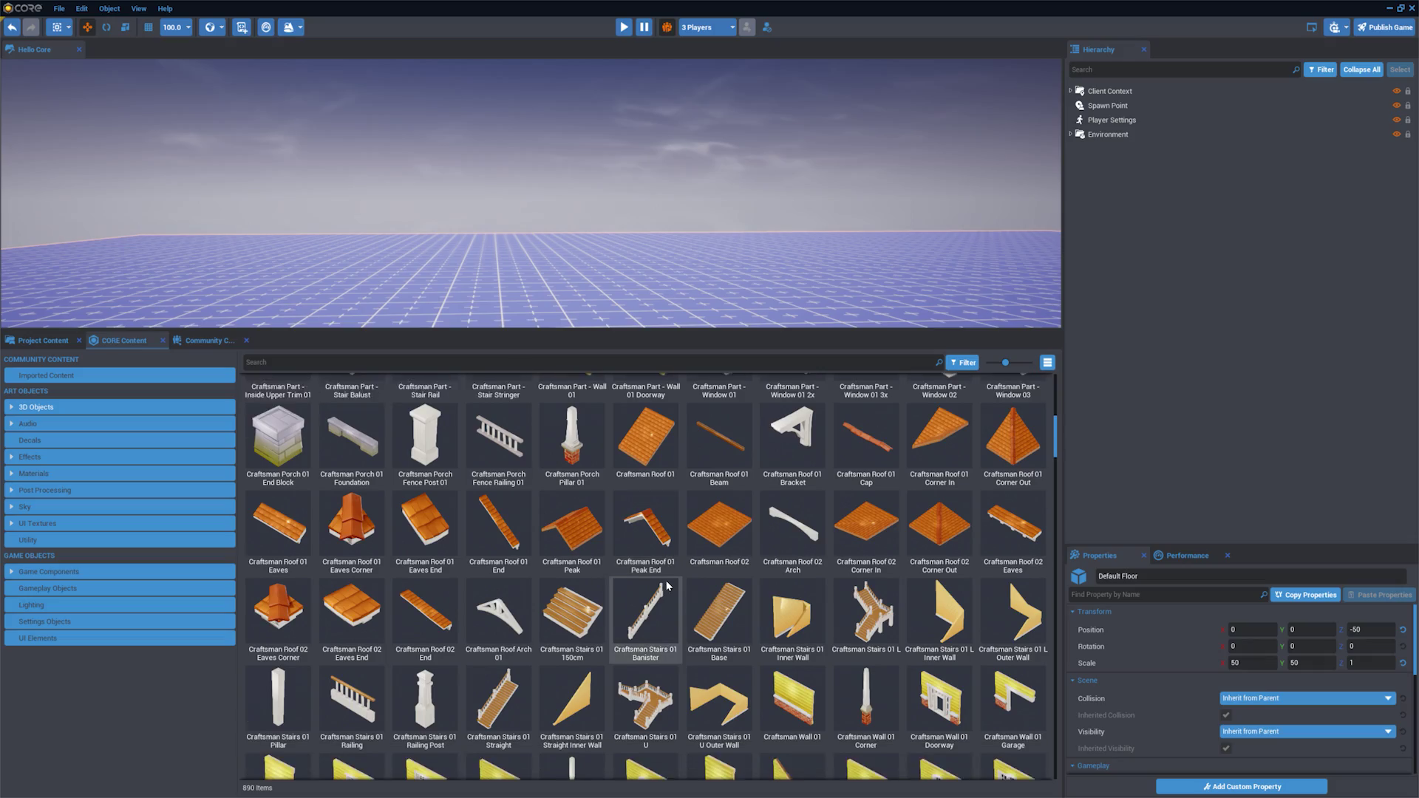
# - Cover the viewport floor with the Rocky Ground 01 stone material from CORE Content
pyautogui.scroll(-2, 684, 576)
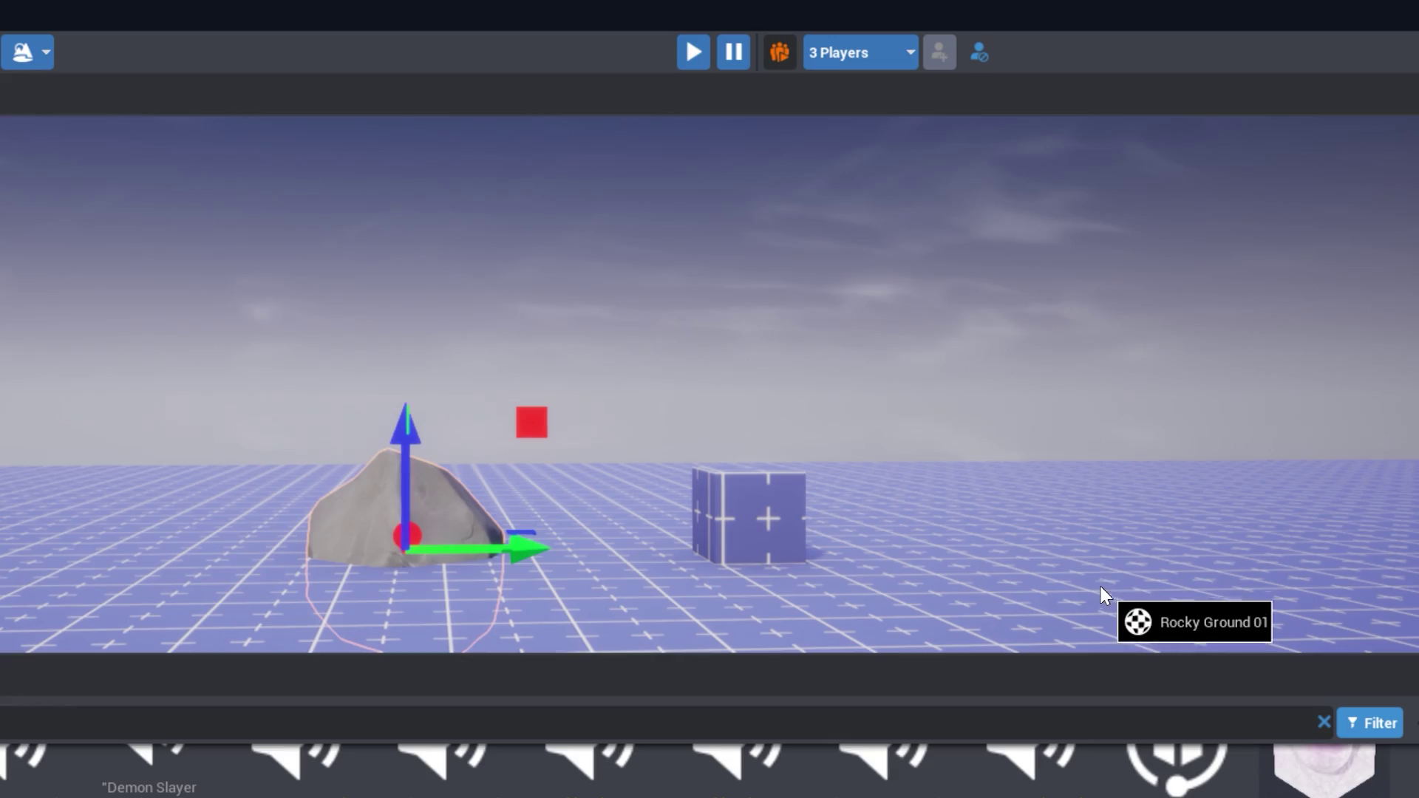
pyautogui.moveTo(1101, 589); pyautogui.dragTo(1102, 592)
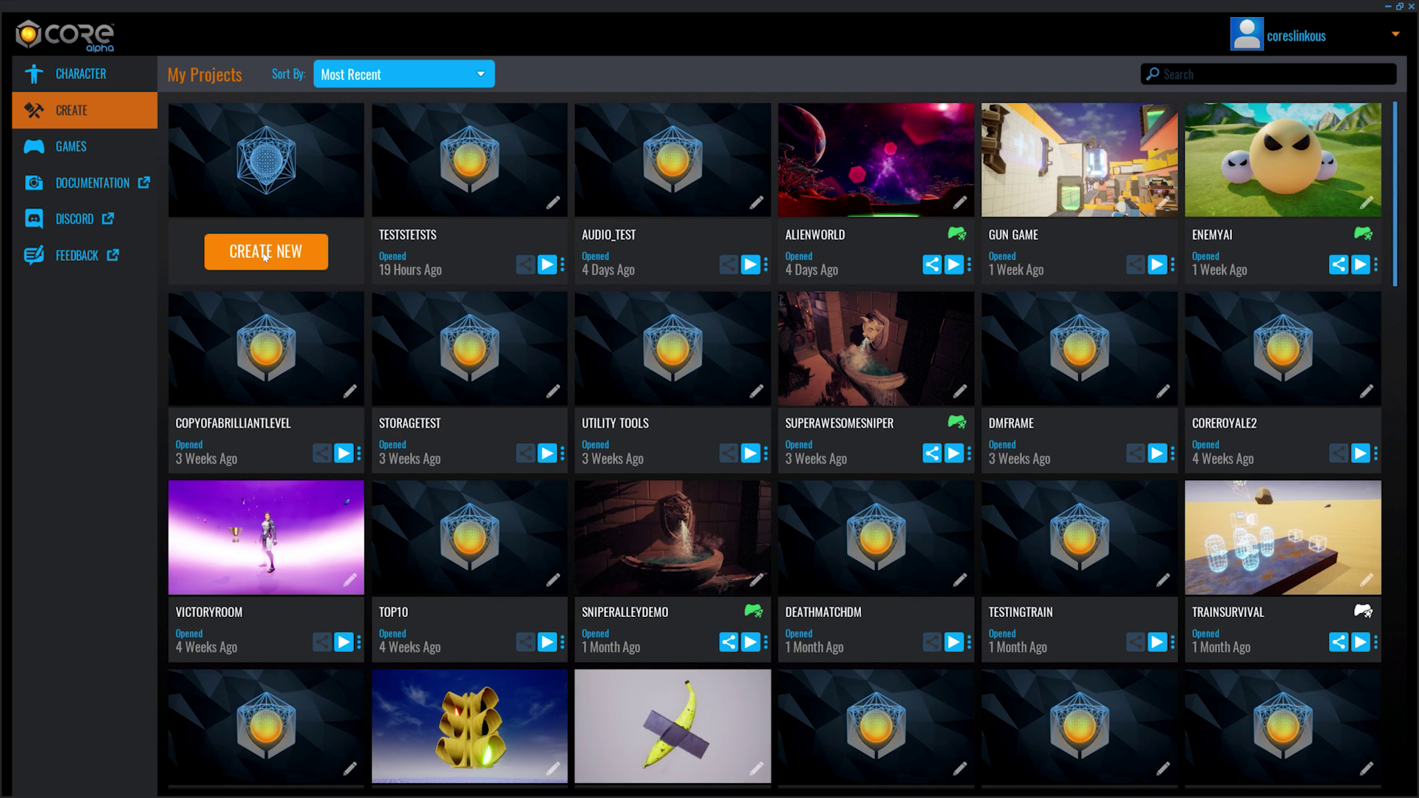
# - Create a new empty project named 'Hello Core'
pyautogui.click(264, 252)
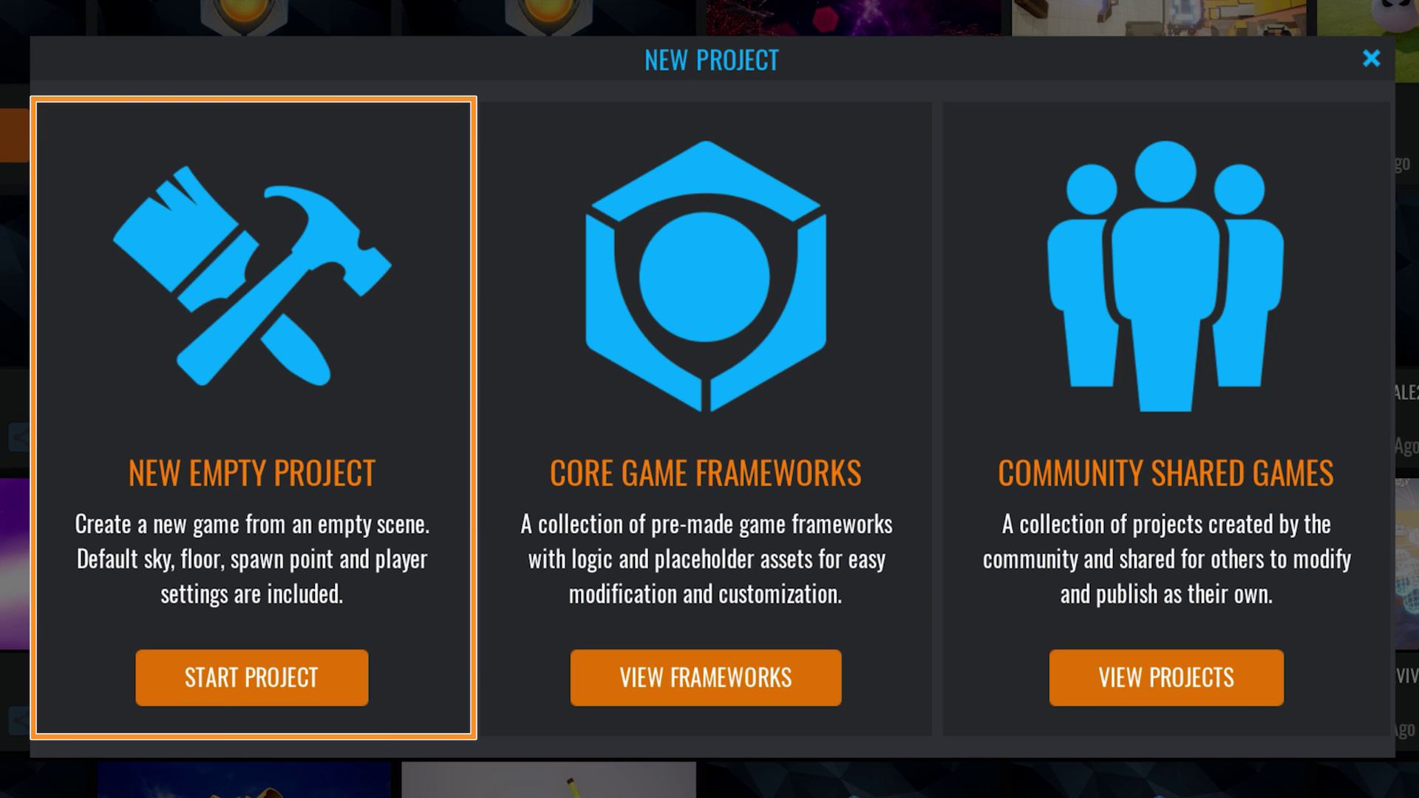
pyautogui.click(251, 678)
pyautogui.write('Hello Core')
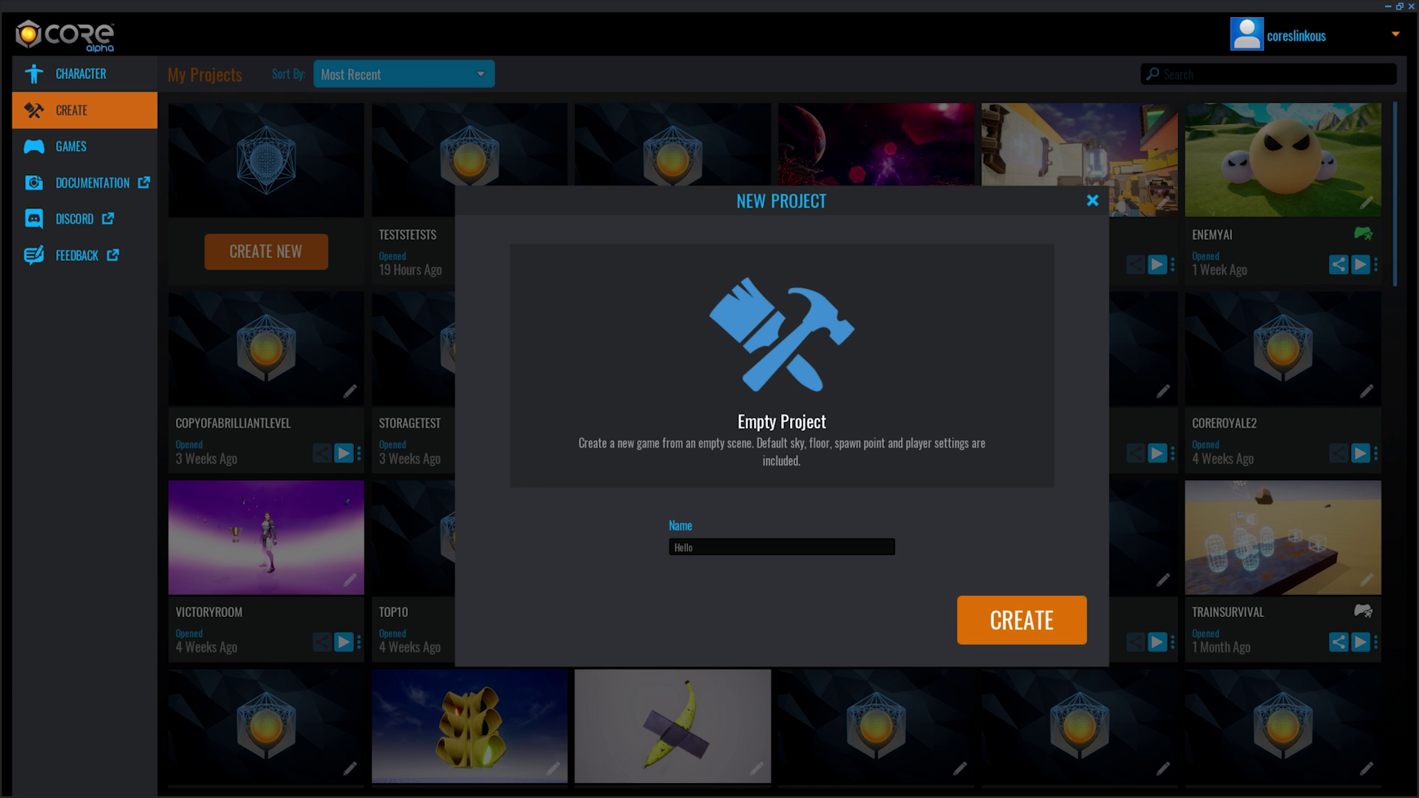
pyautogui.press('Return')
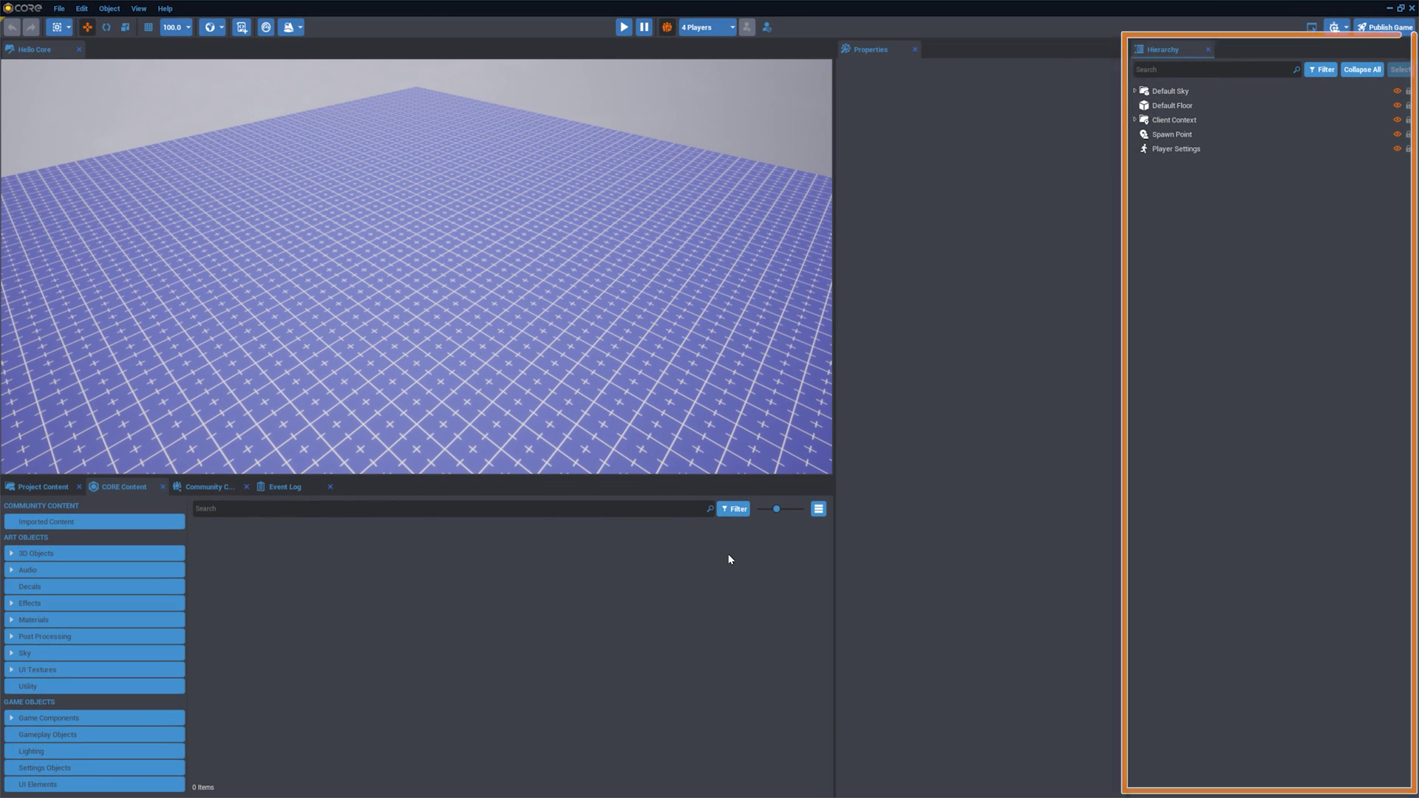
# - Widen the scene view, redock the properties panel and show the Hierarchy panel
pyautogui.moveTo(835, 318); pyautogui.dragTo(930, 306)
pyautogui.moveTo(969, 50); pyautogui.dragTo(1072, 51)
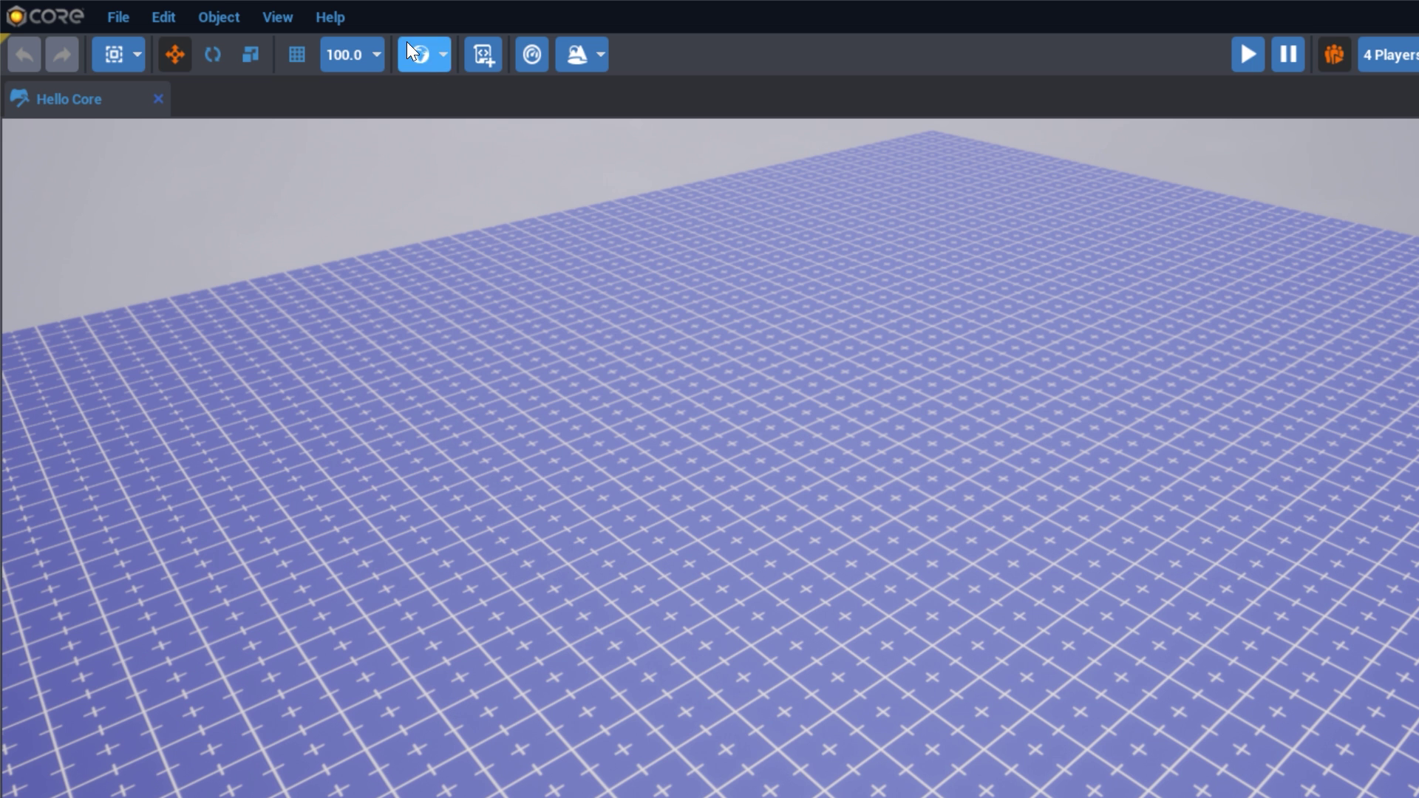
pyautogui.click(286, 21)
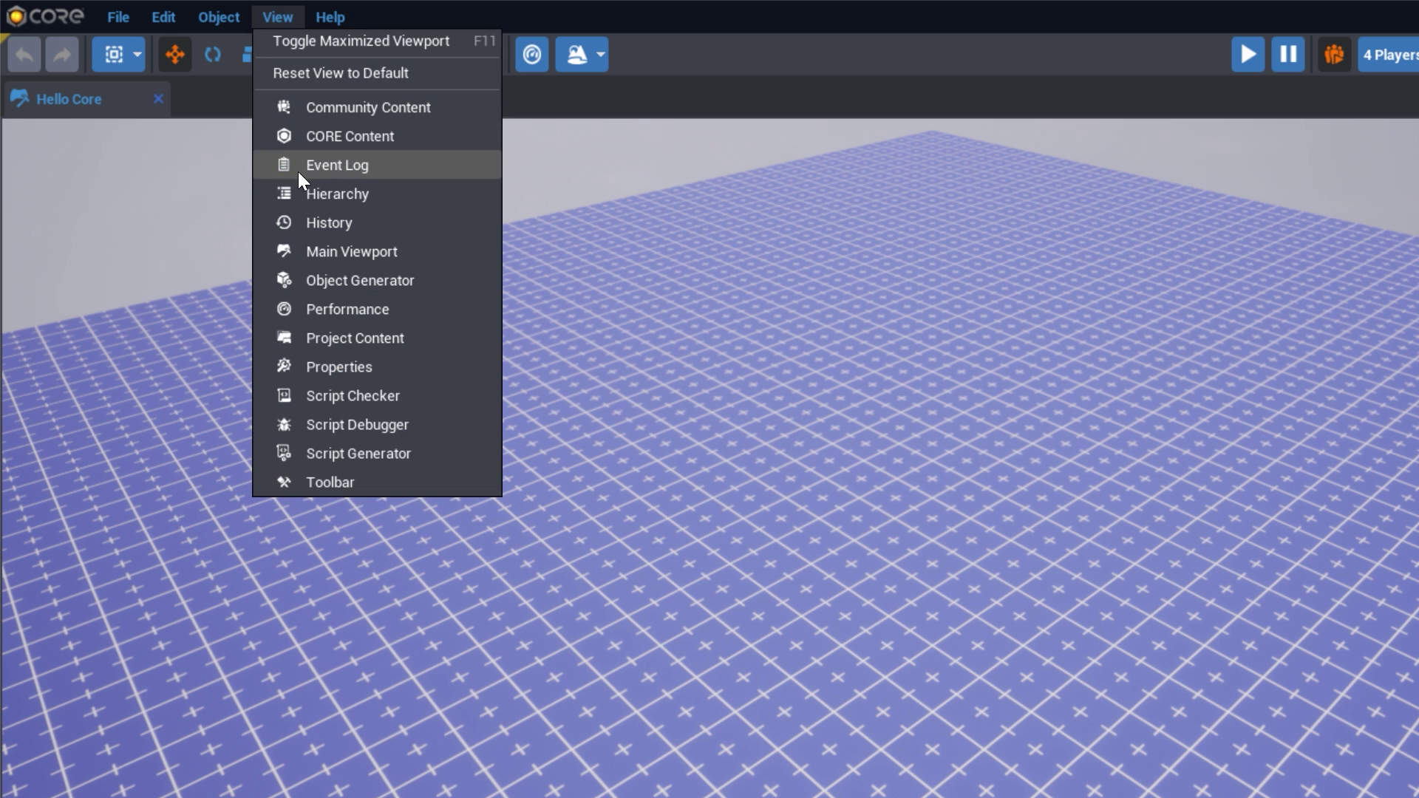
pyautogui.click(325, 193)
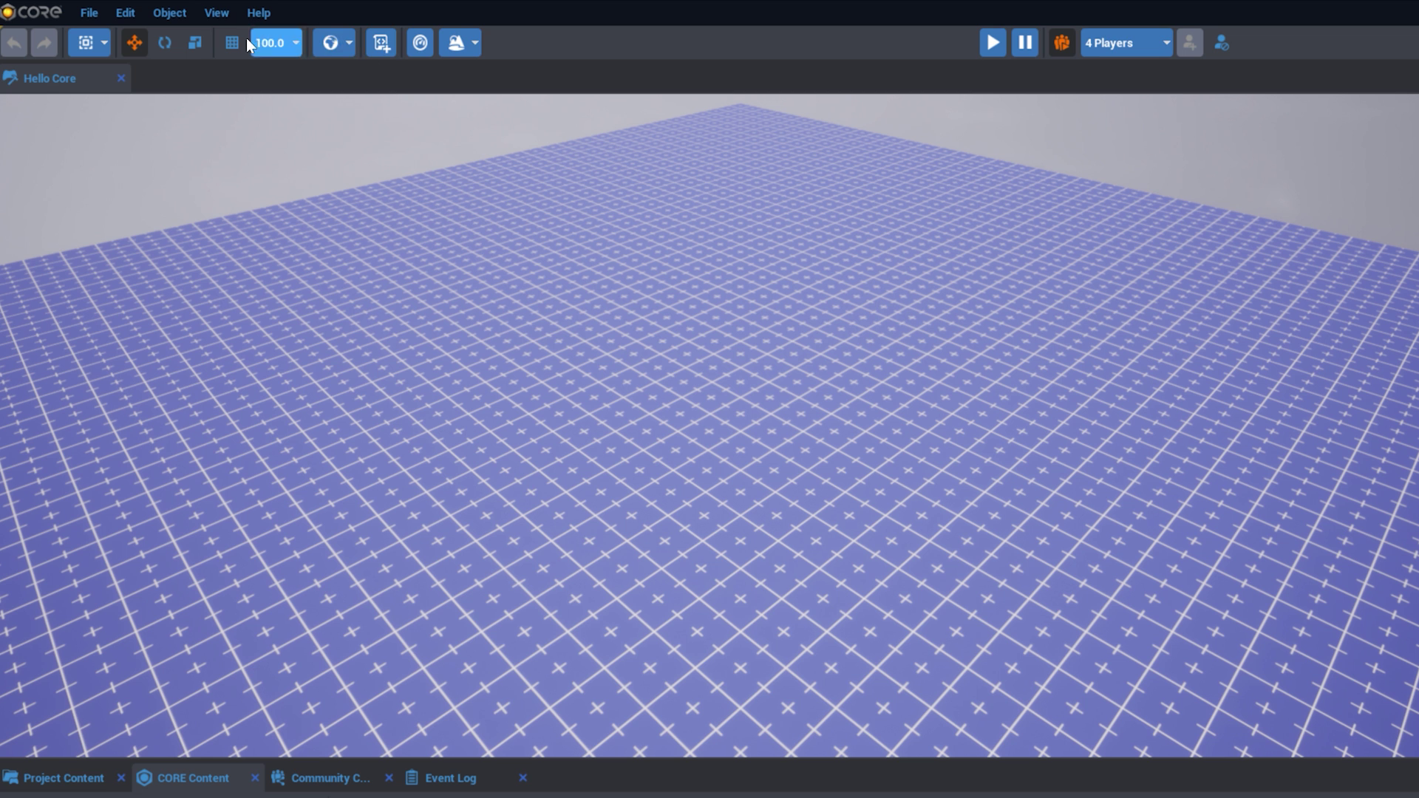
# - Reset the editor layout with View > Reset View to Default, confirming Yes
pyautogui.click(221, 16)
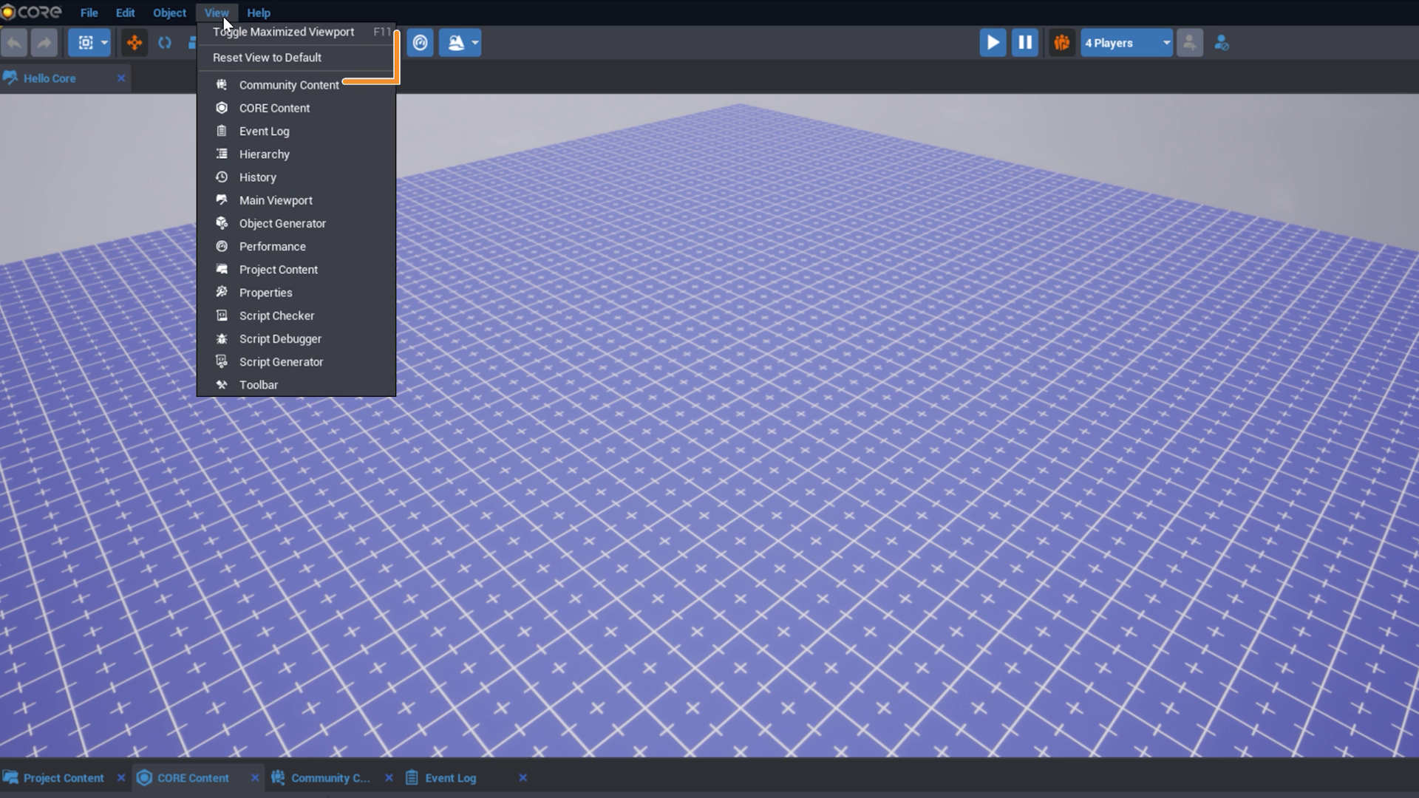
pyautogui.click(242, 59)
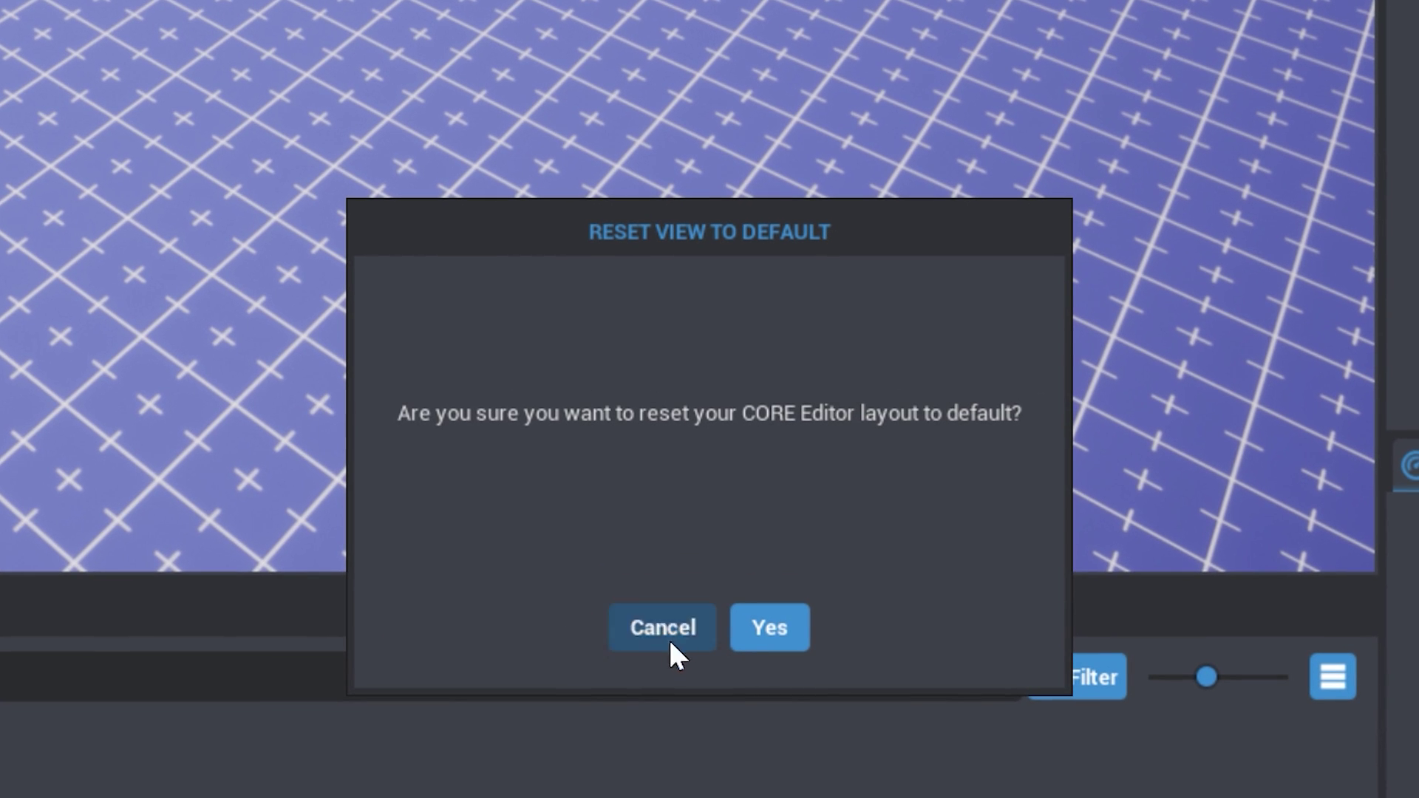
pyautogui.click(755, 625)
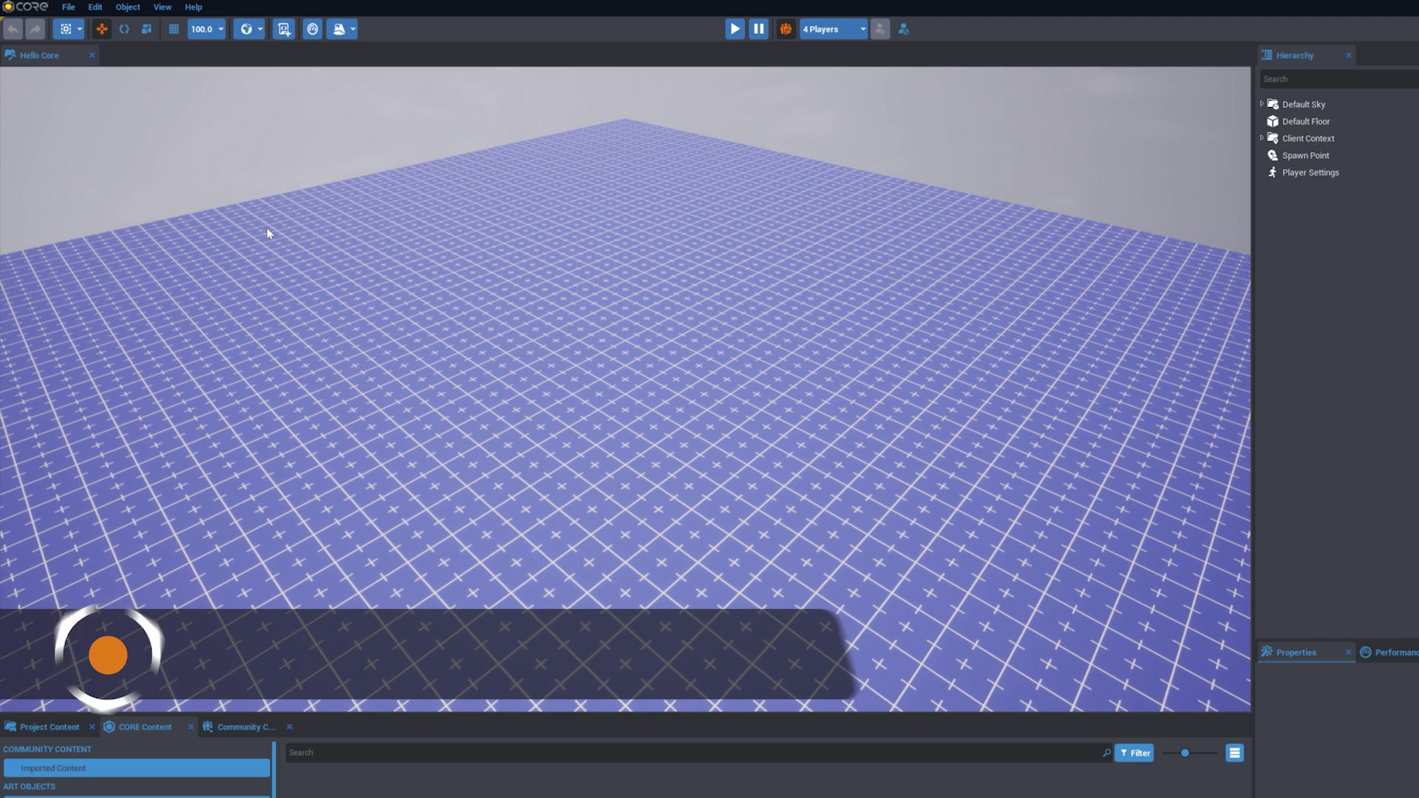
# - Zoom out, tilt the camera upward and fly it back so sky shows above the floor
pyautogui.scroll(-3, 464, 298)
pyautogui.scroll(-2, 462, 295)
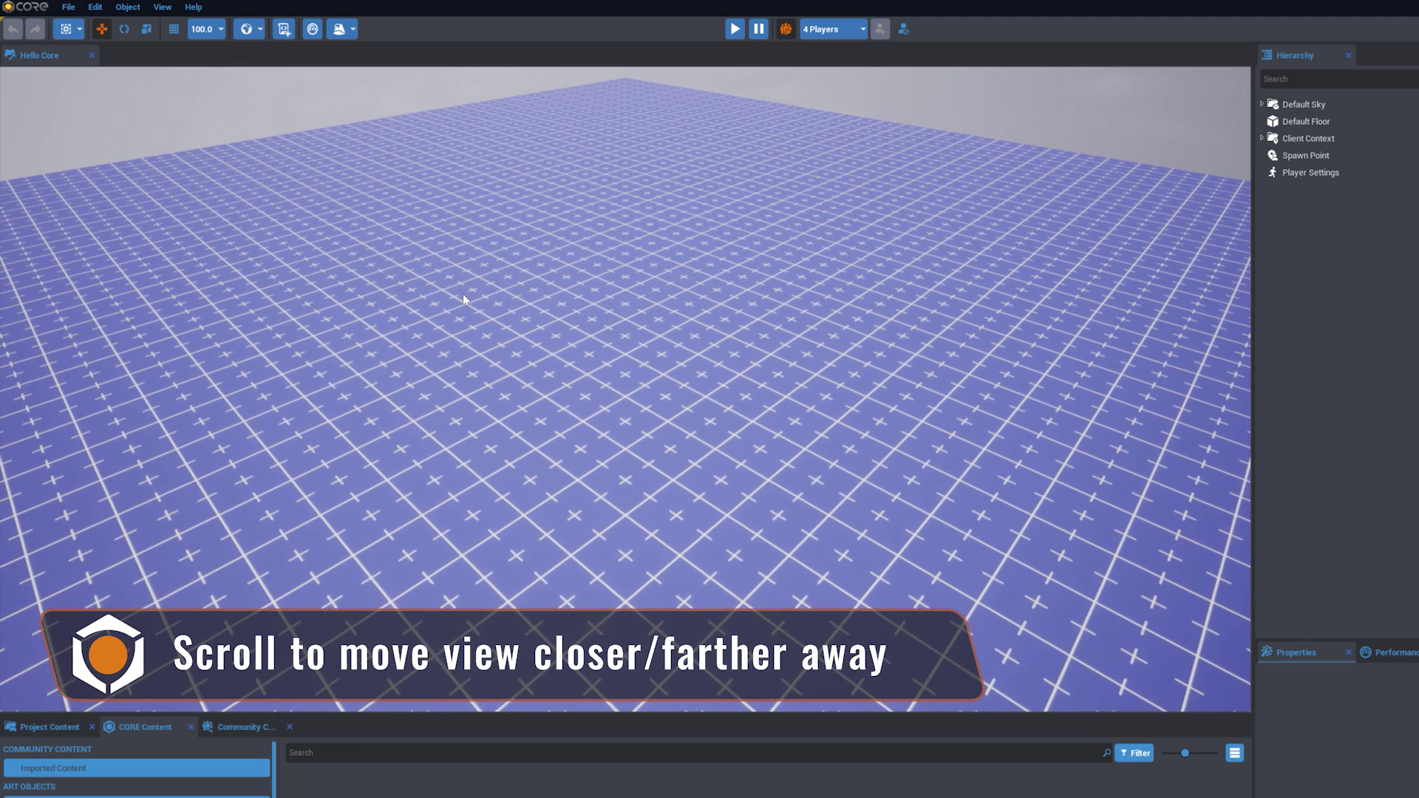
pyautogui.scroll(4, 463, 296)
pyautogui.moveTo(463, 294); pyautogui.dragTo(815, 184, button='right')
pyautogui.press('s')
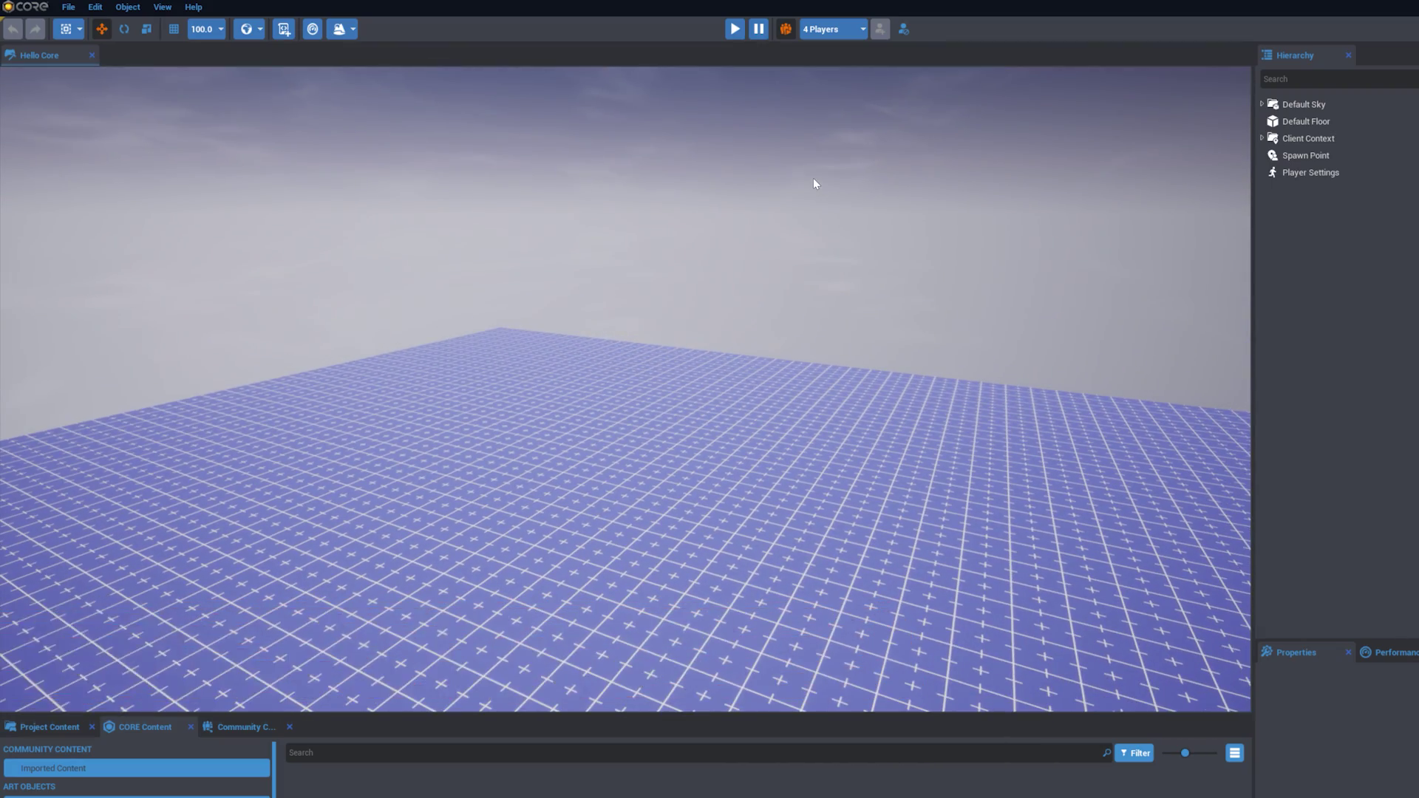
pyautogui.press('=')
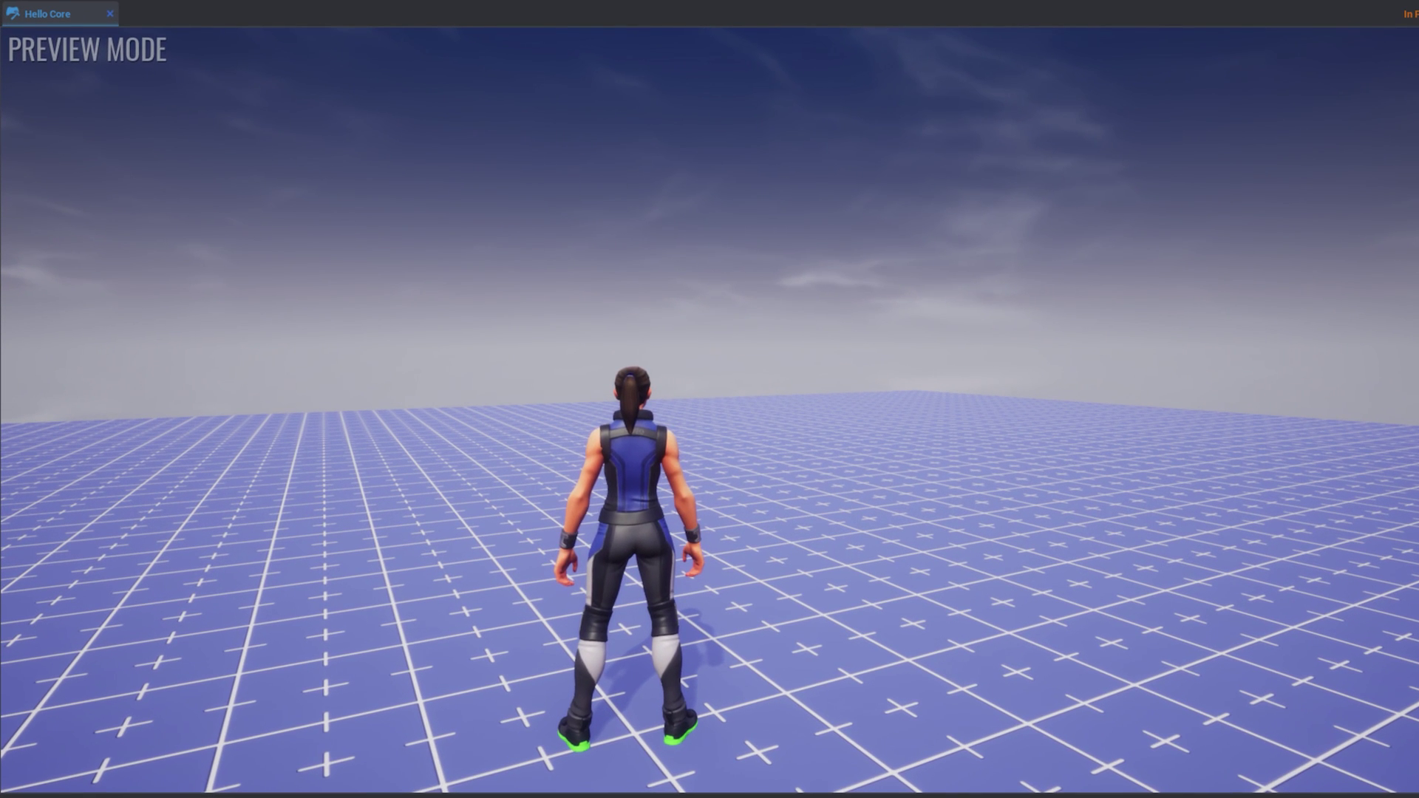
# - Restart the preview and make the character run, jump, crouch, stand and advance
pyautogui.press('=')
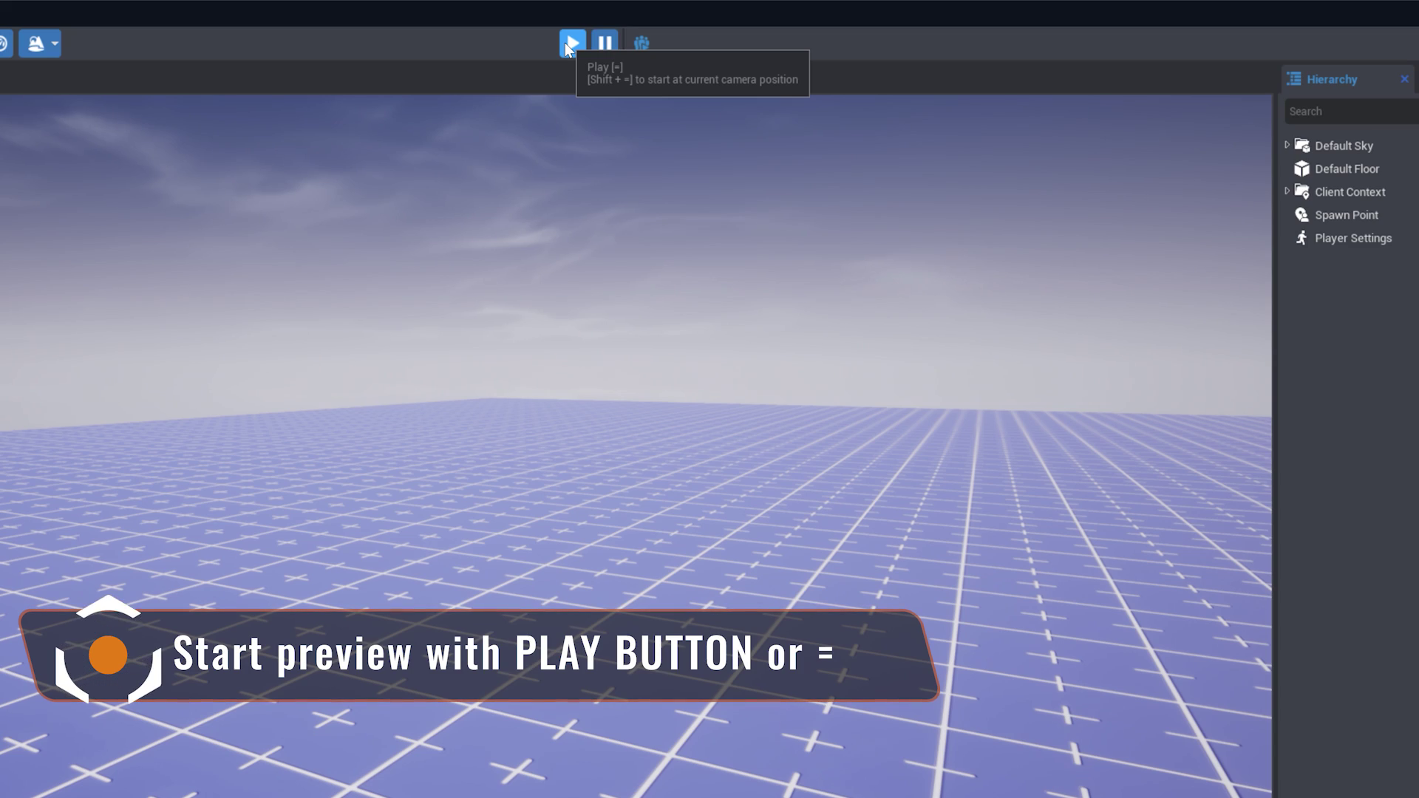
pyautogui.click(571, 44)
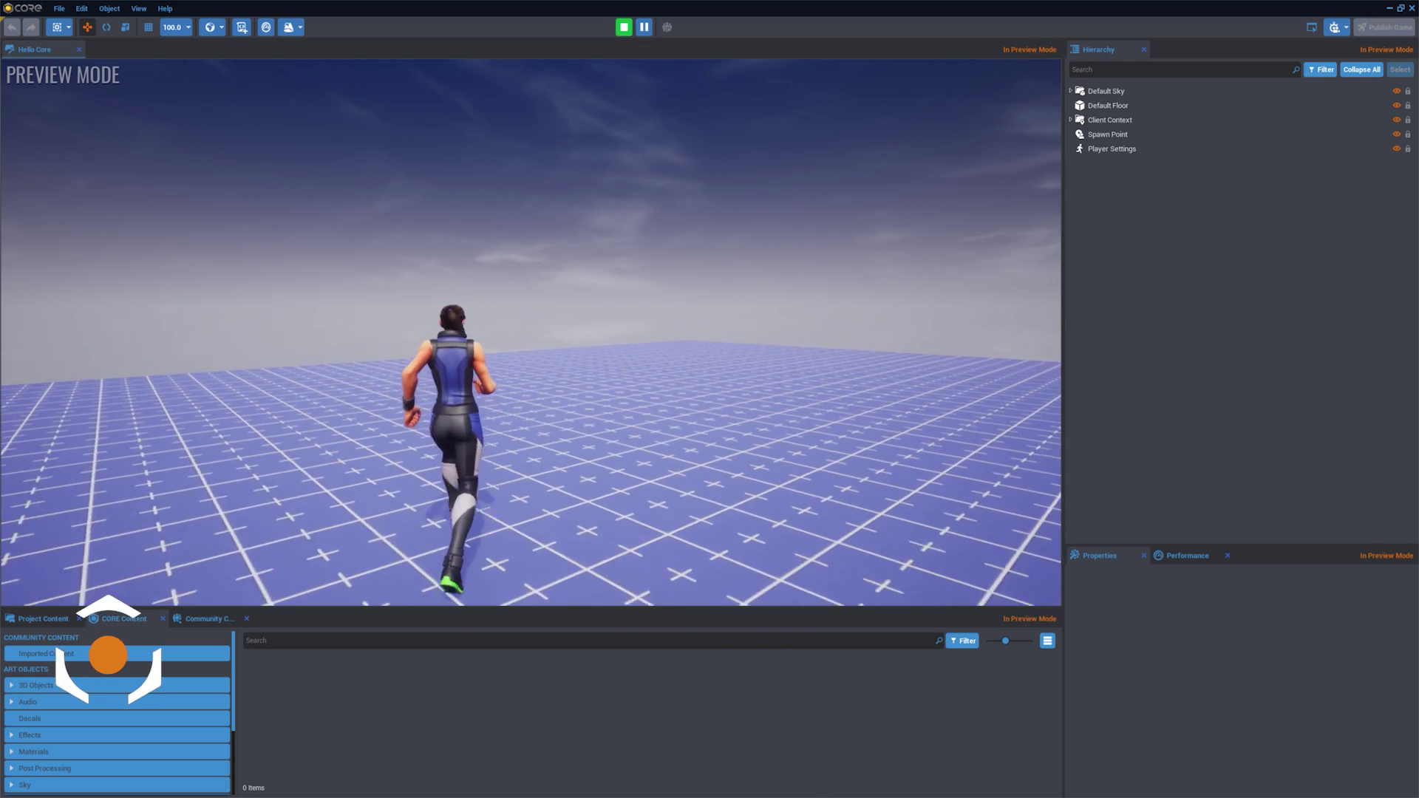
pyautogui.press('a')
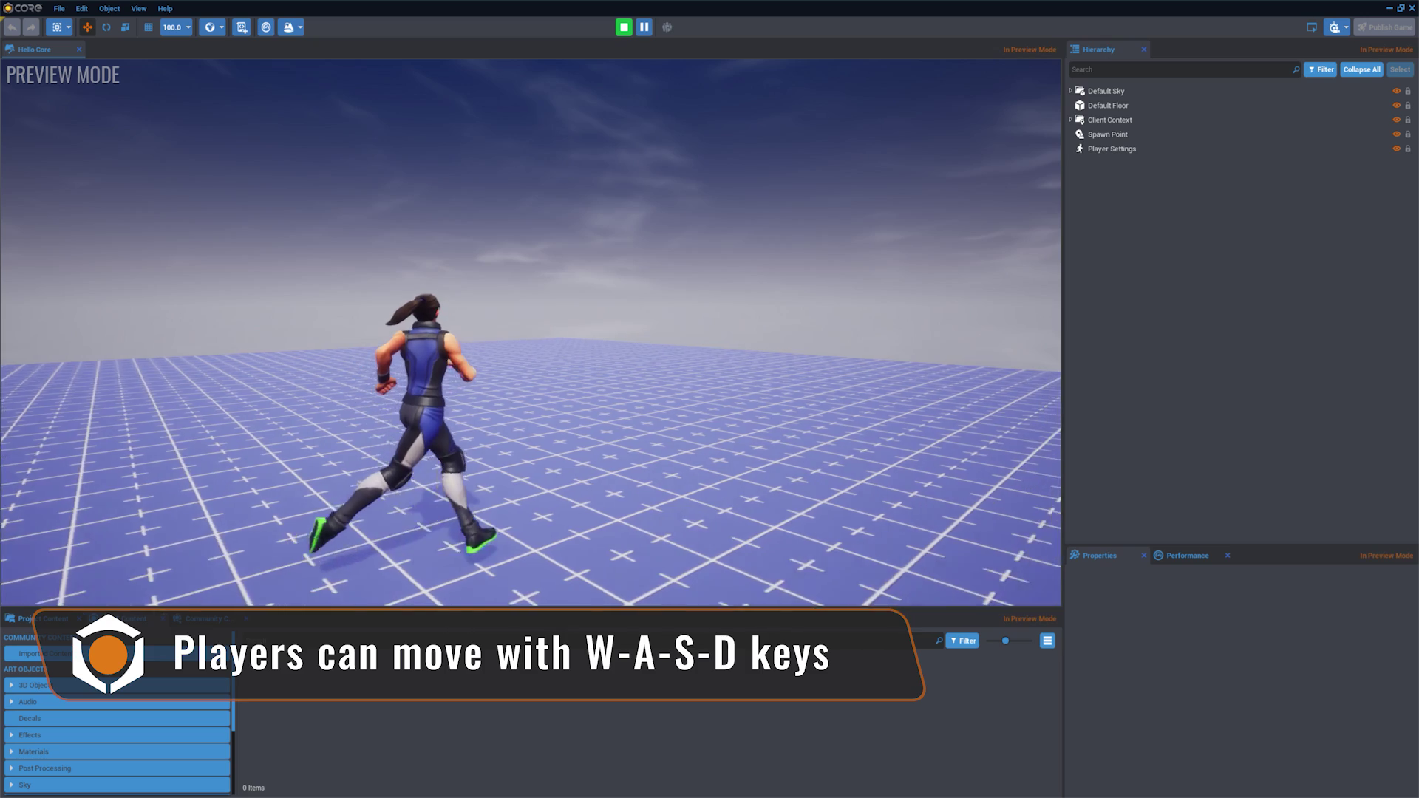
pyautogui.press('w')
pyautogui.press('space')
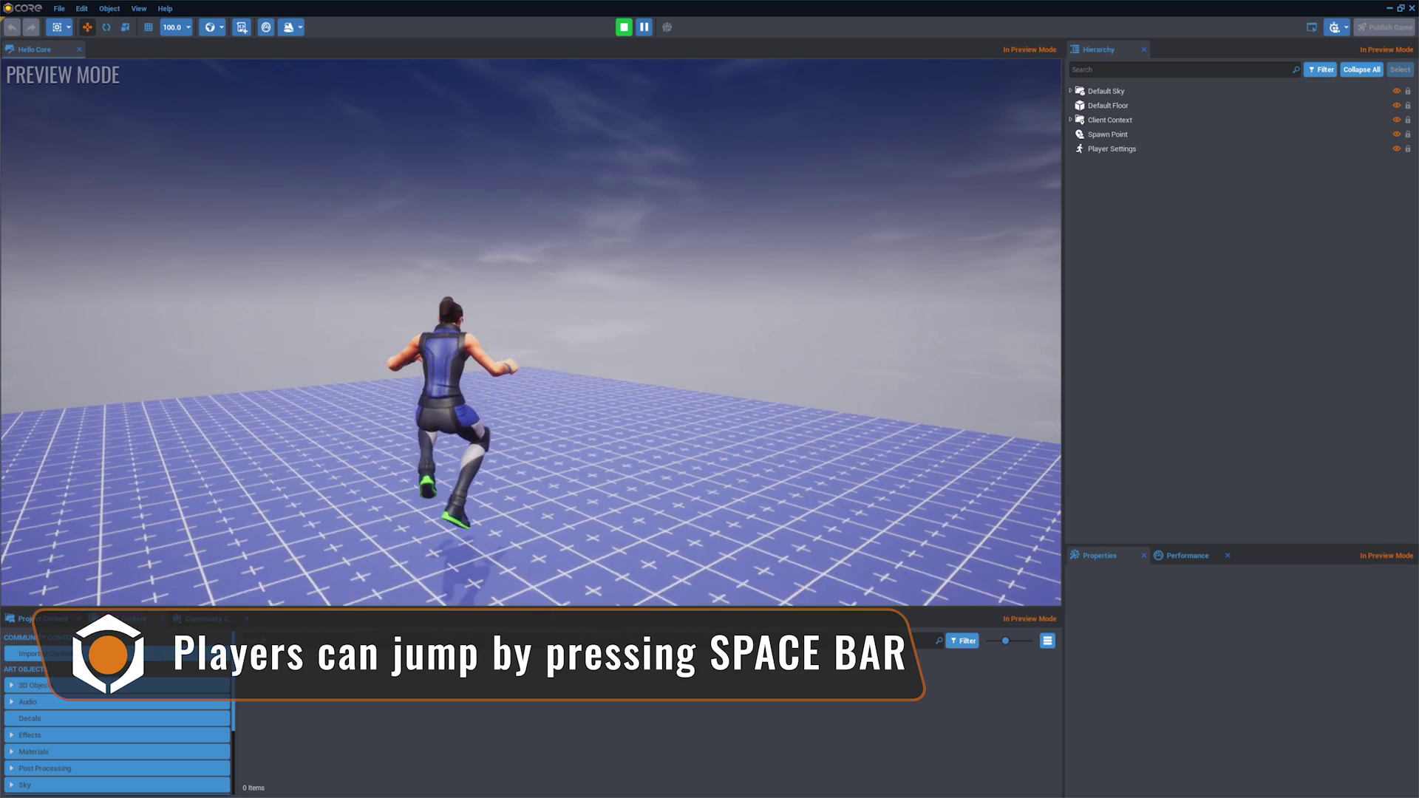
pyautogui.press('c')
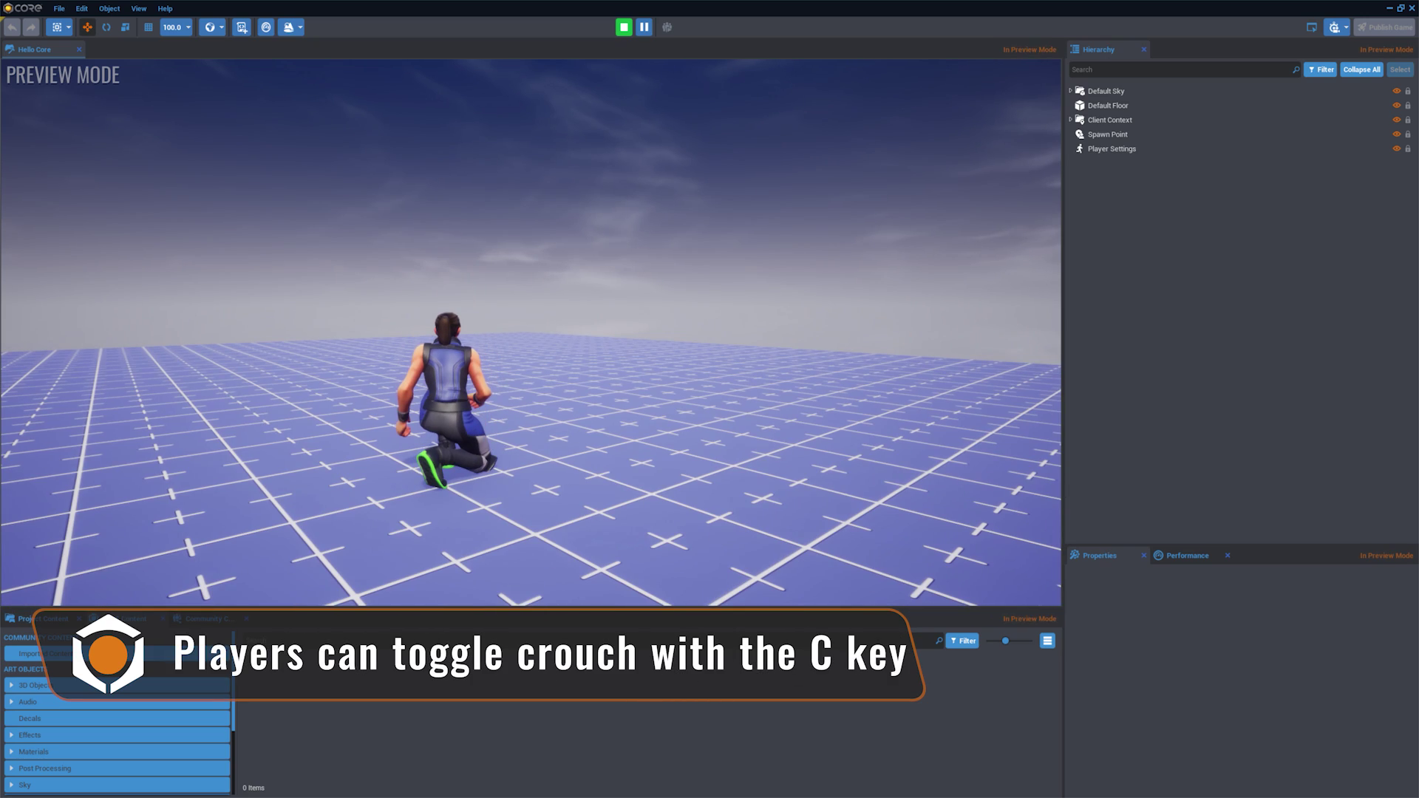
pyautogui.press('g')
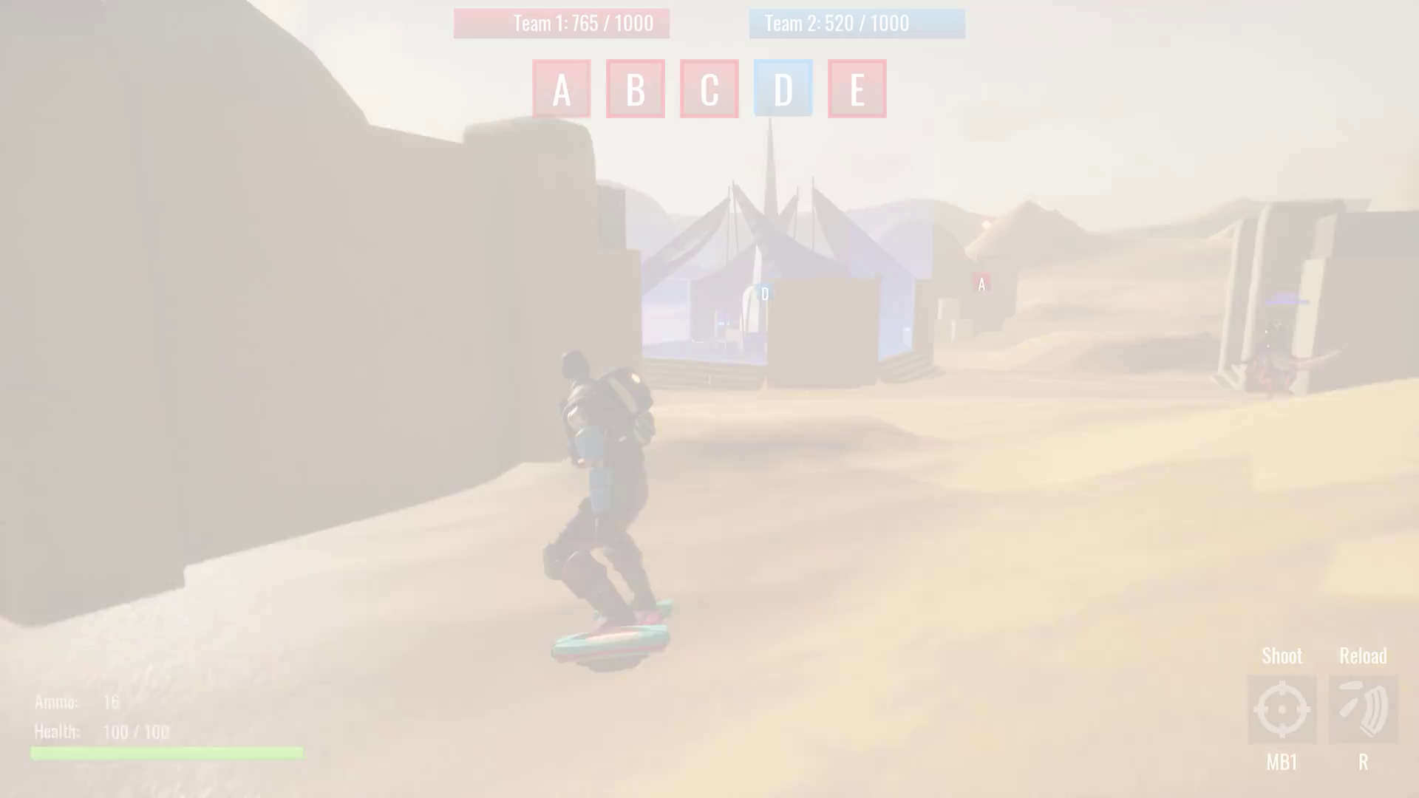
pyautogui.press('w')
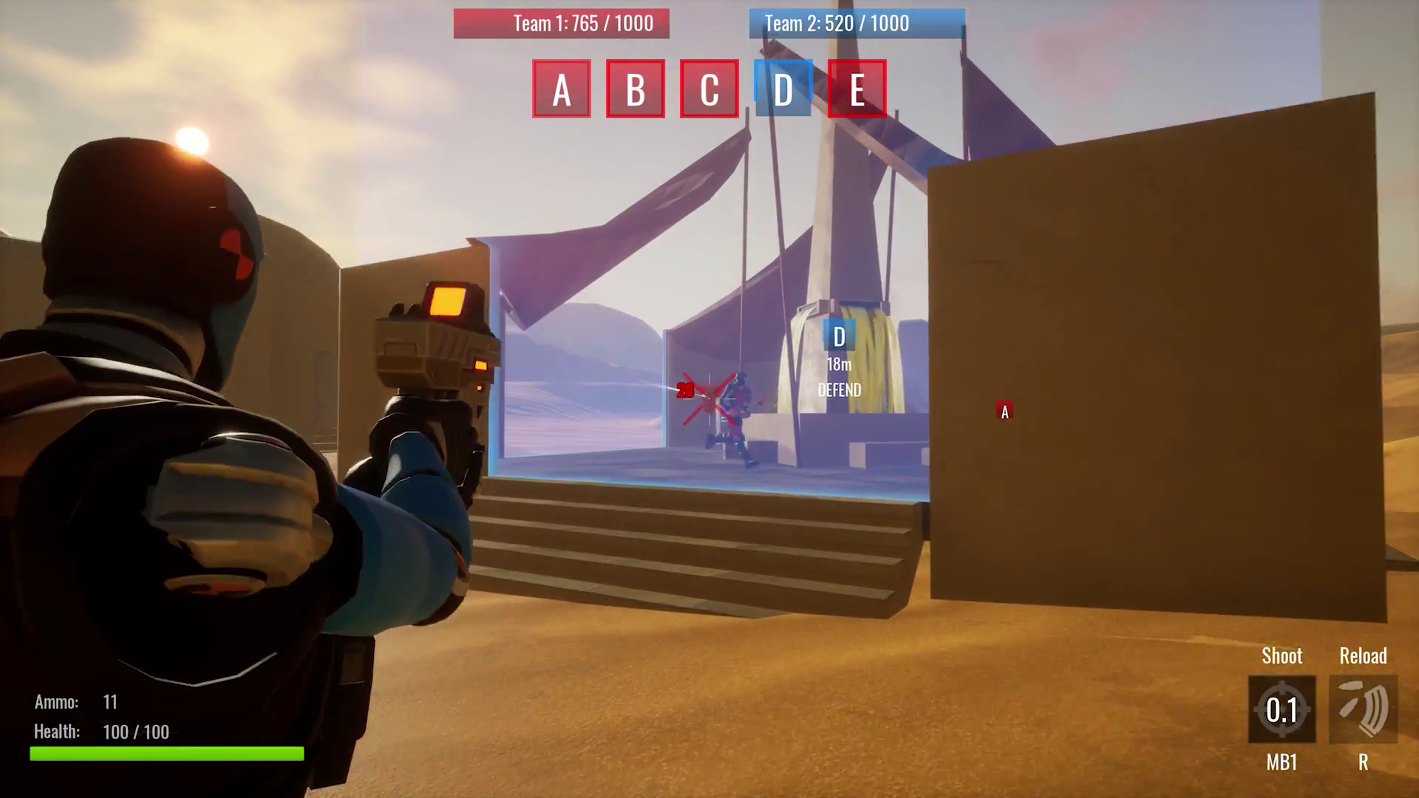
pyautogui.press('w')
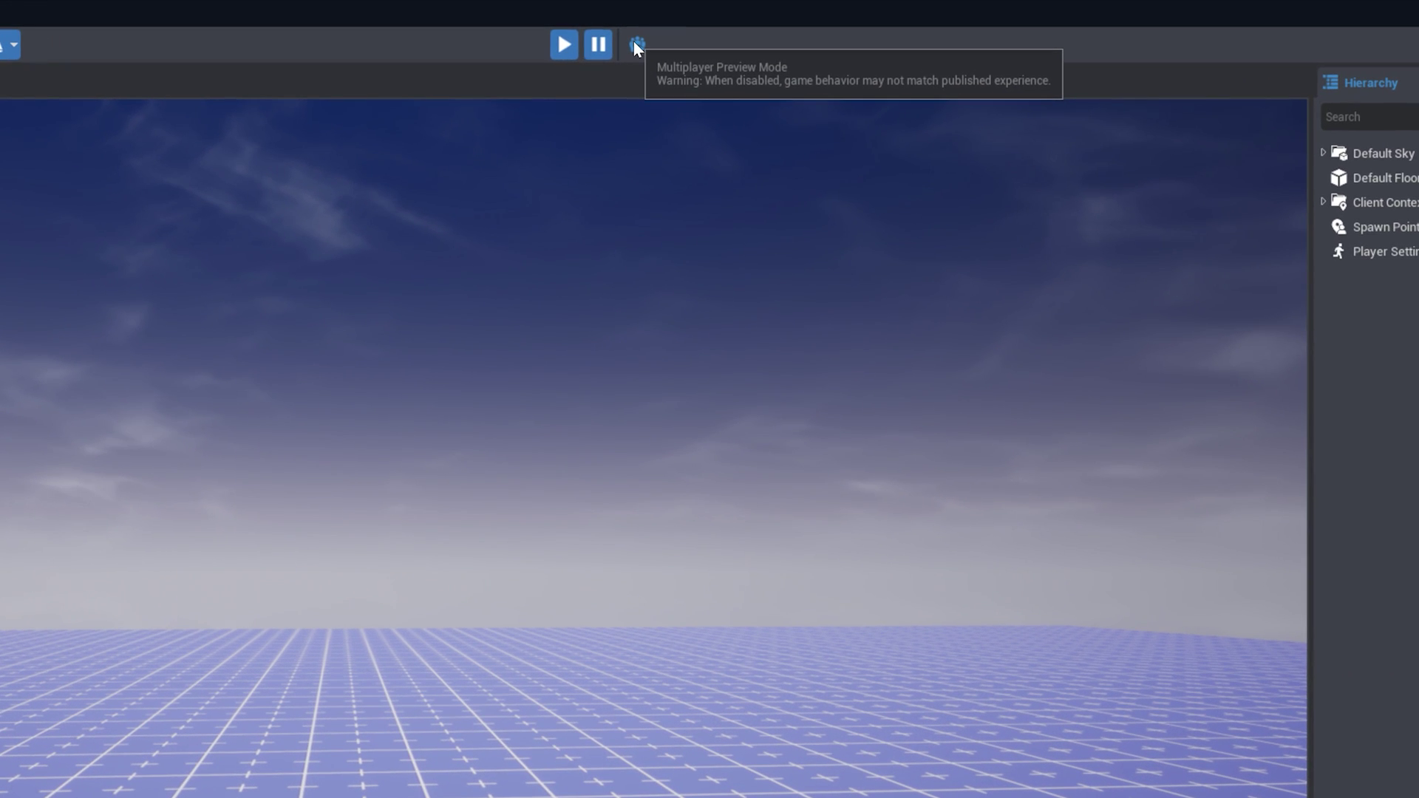
# - Enable multiplayer preview with 3 players and switch between player windows
pyautogui.click(635, 45)
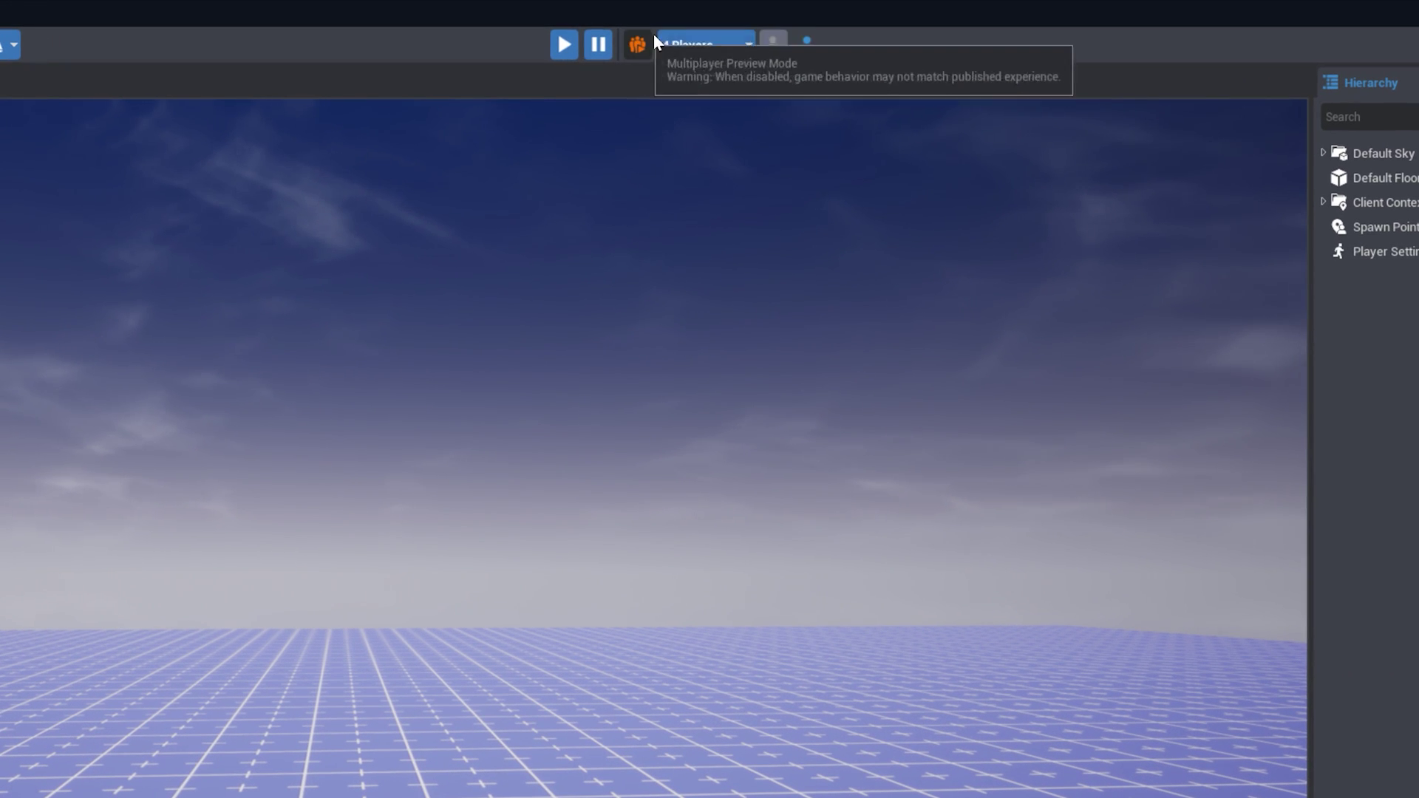
pyautogui.click(752, 45)
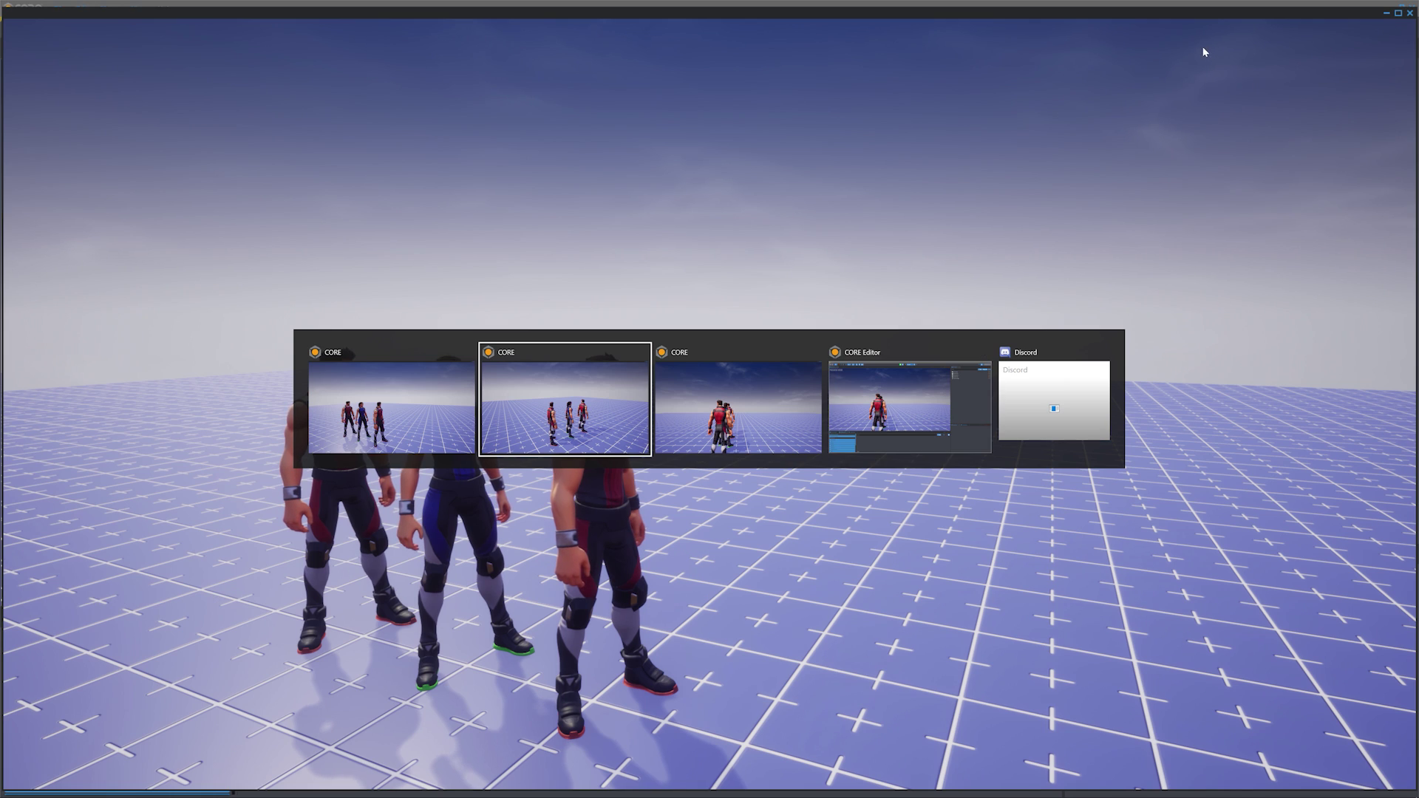
pyautogui.hotkey('alt', 'Tab')
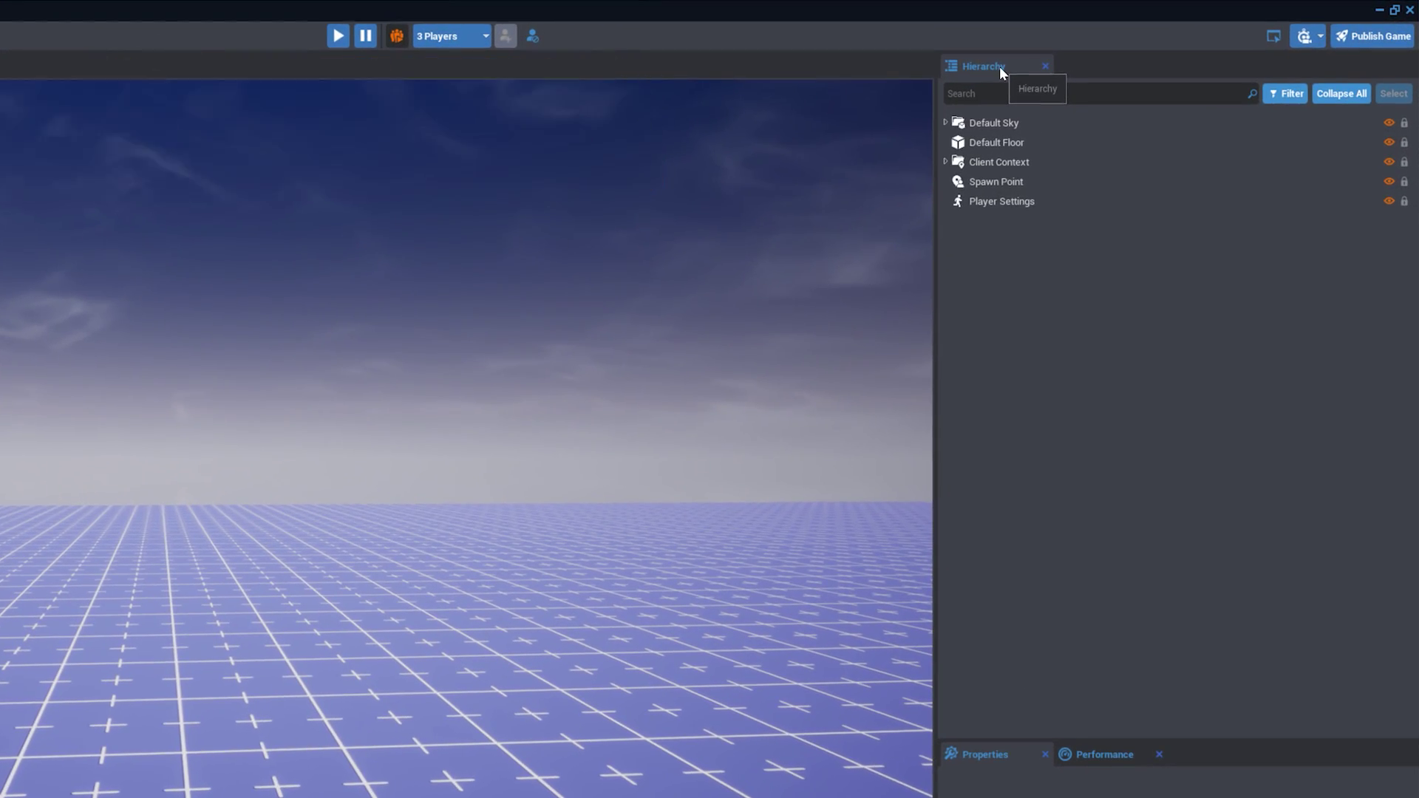
# - Select Default Sky and toggle Sky Dome, Skylight and Sun Light visibility off and on
pyautogui.click(992, 126)
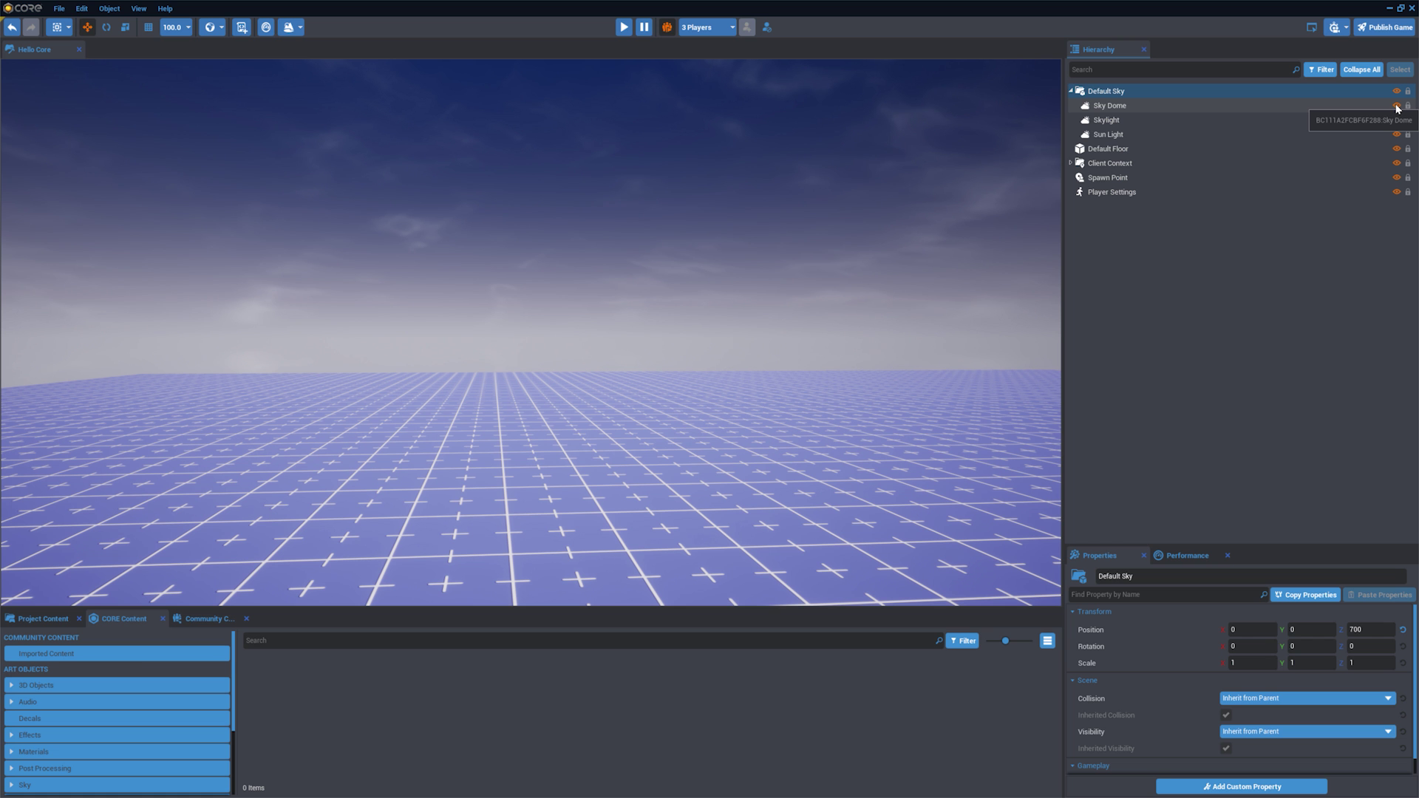
pyautogui.click(1373, 213)
pyautogui.click(1397, 107)
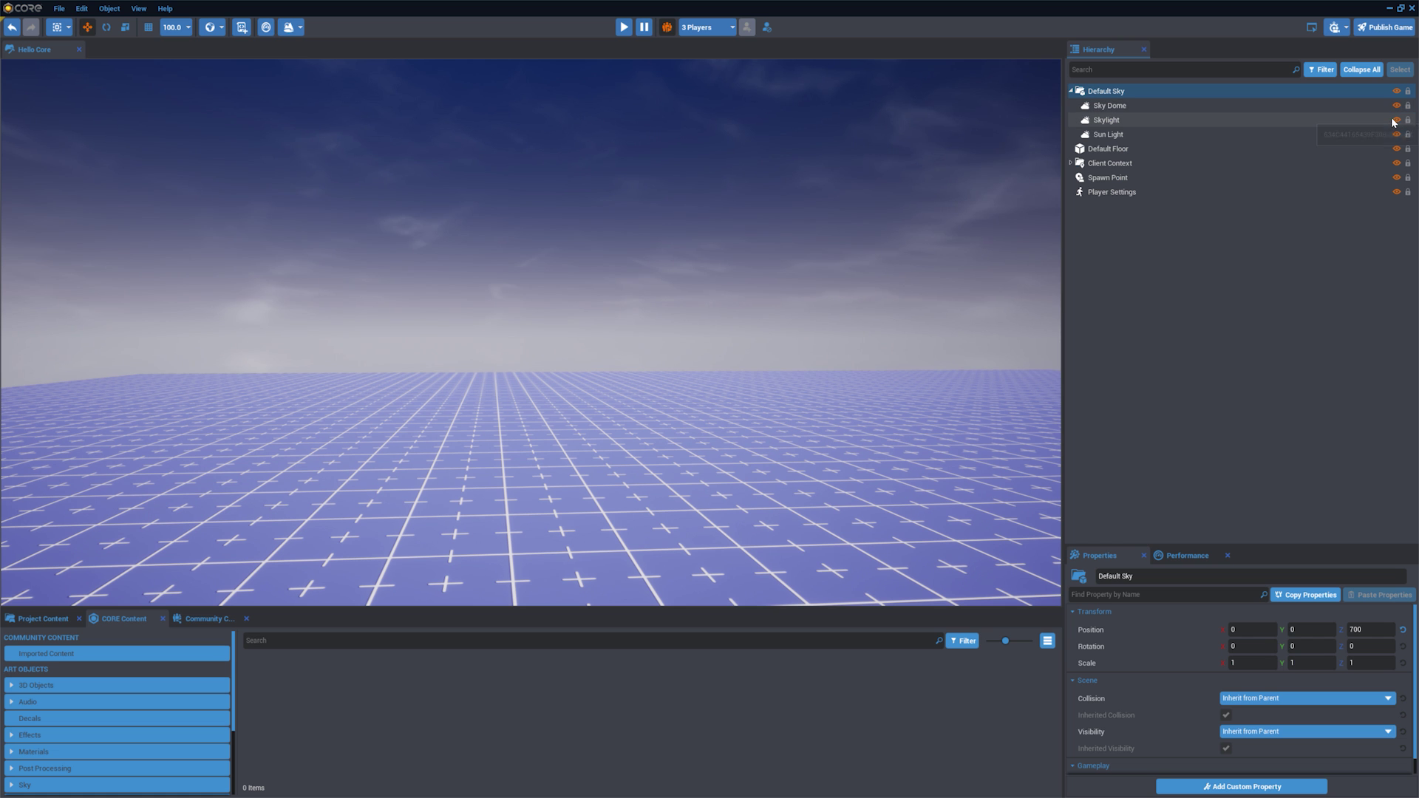
pyautogui.click(1397, 121)
pyautogui.click(1398, 120)
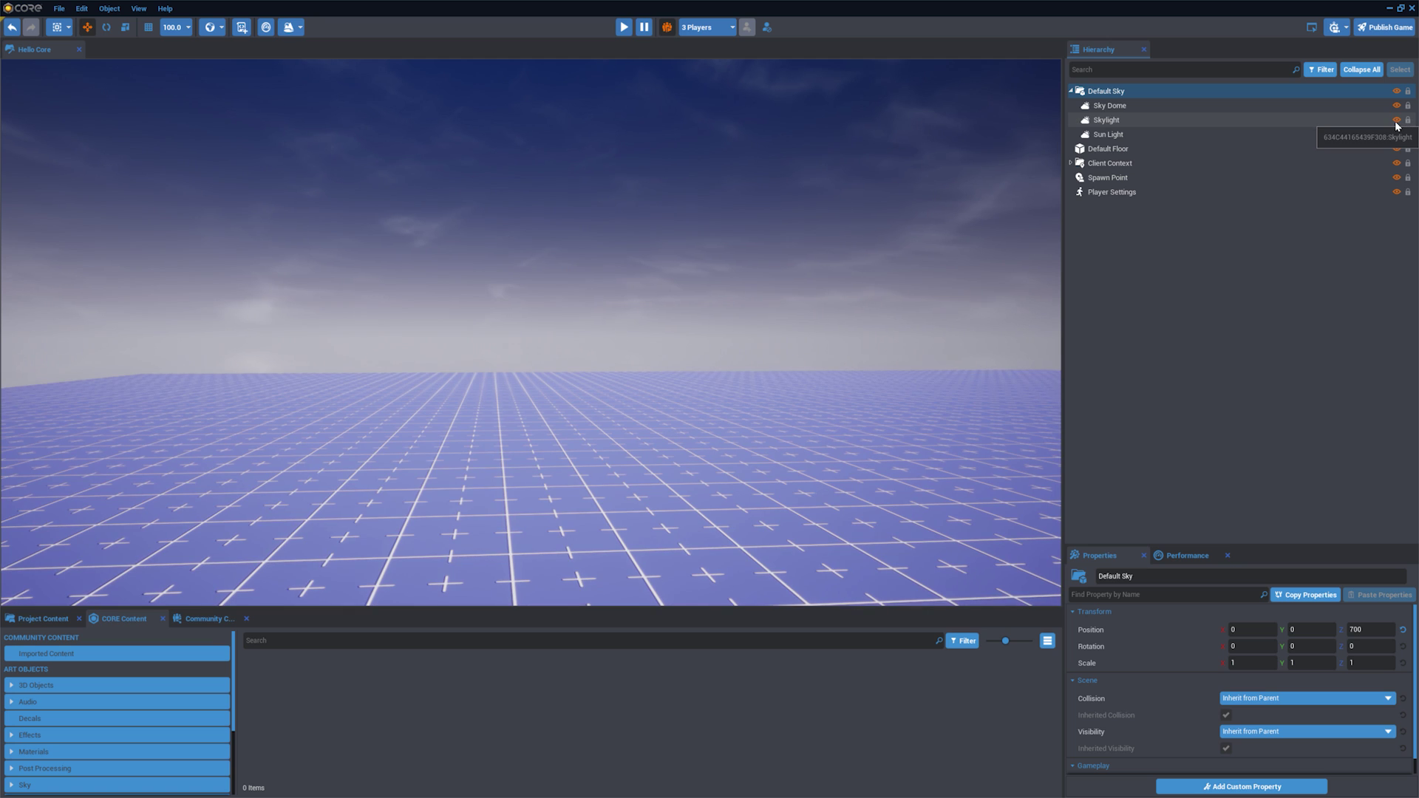
pyautogui.click(1397, 134)
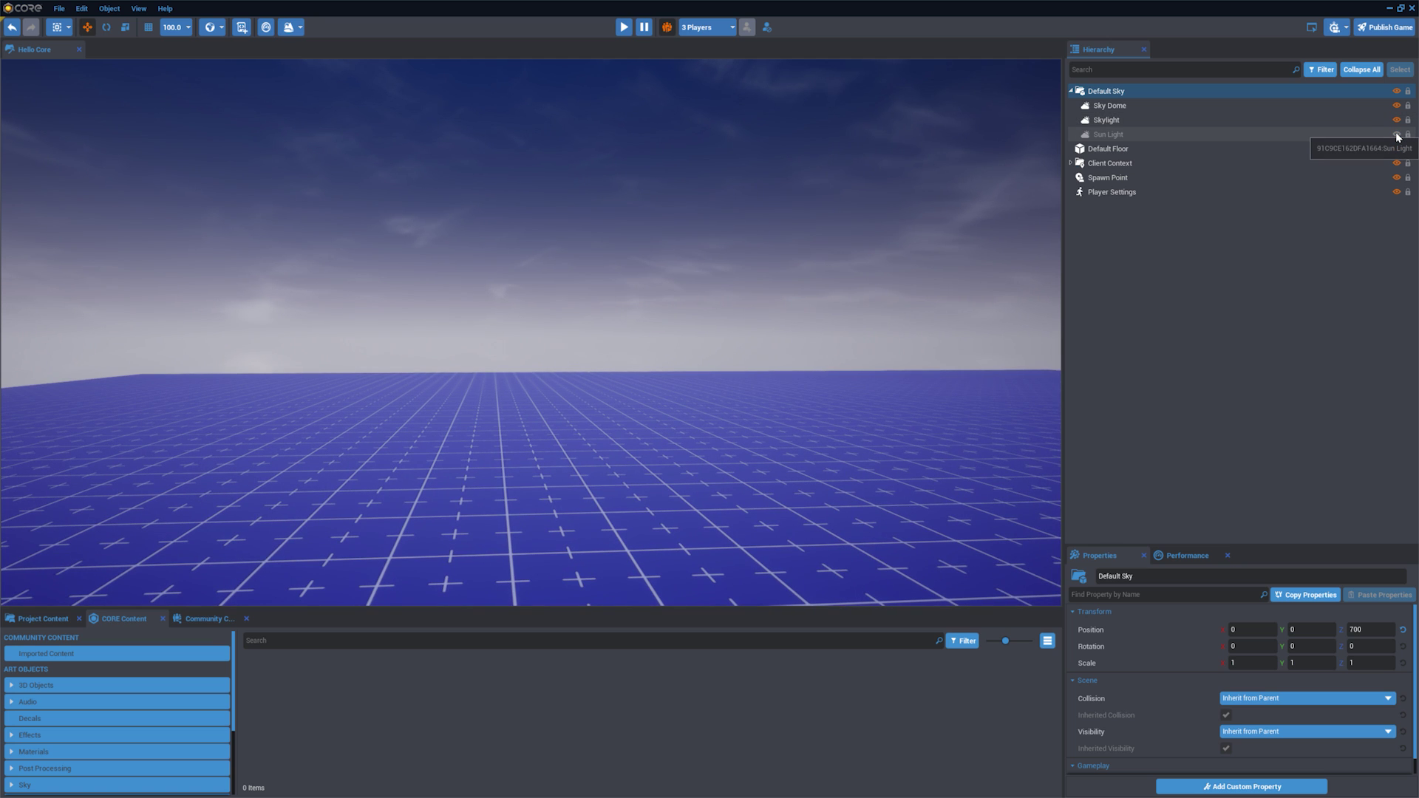
pyautogui.click(1397, 134)
pyautogui.moveTo(1109, 91); pyautogui.dragTo(1100, 132)
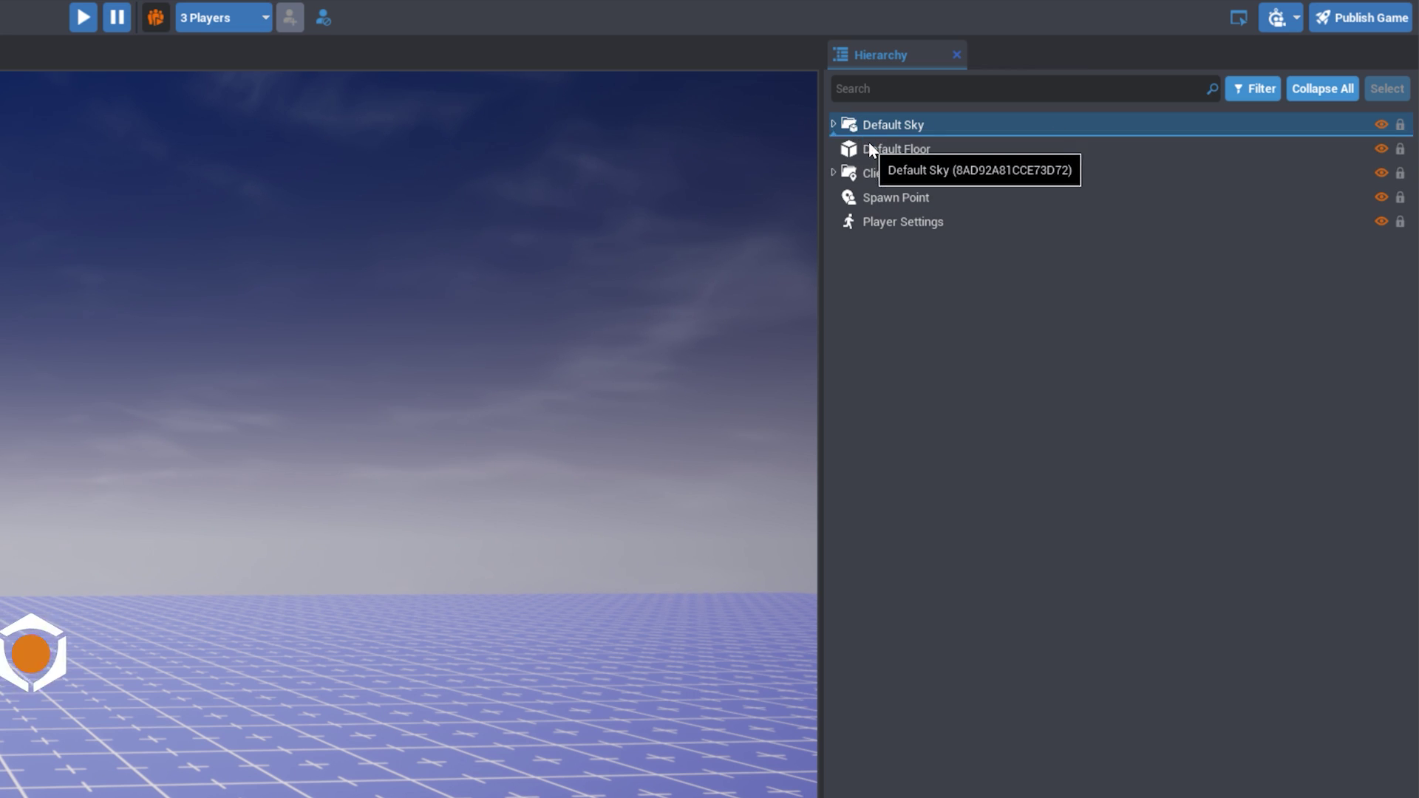
# - Nest Default Sky under Default Floor, then collapse the floor's children
pyautogui.moveTo(883, 190); pyautogui.dragTo(886, 150)
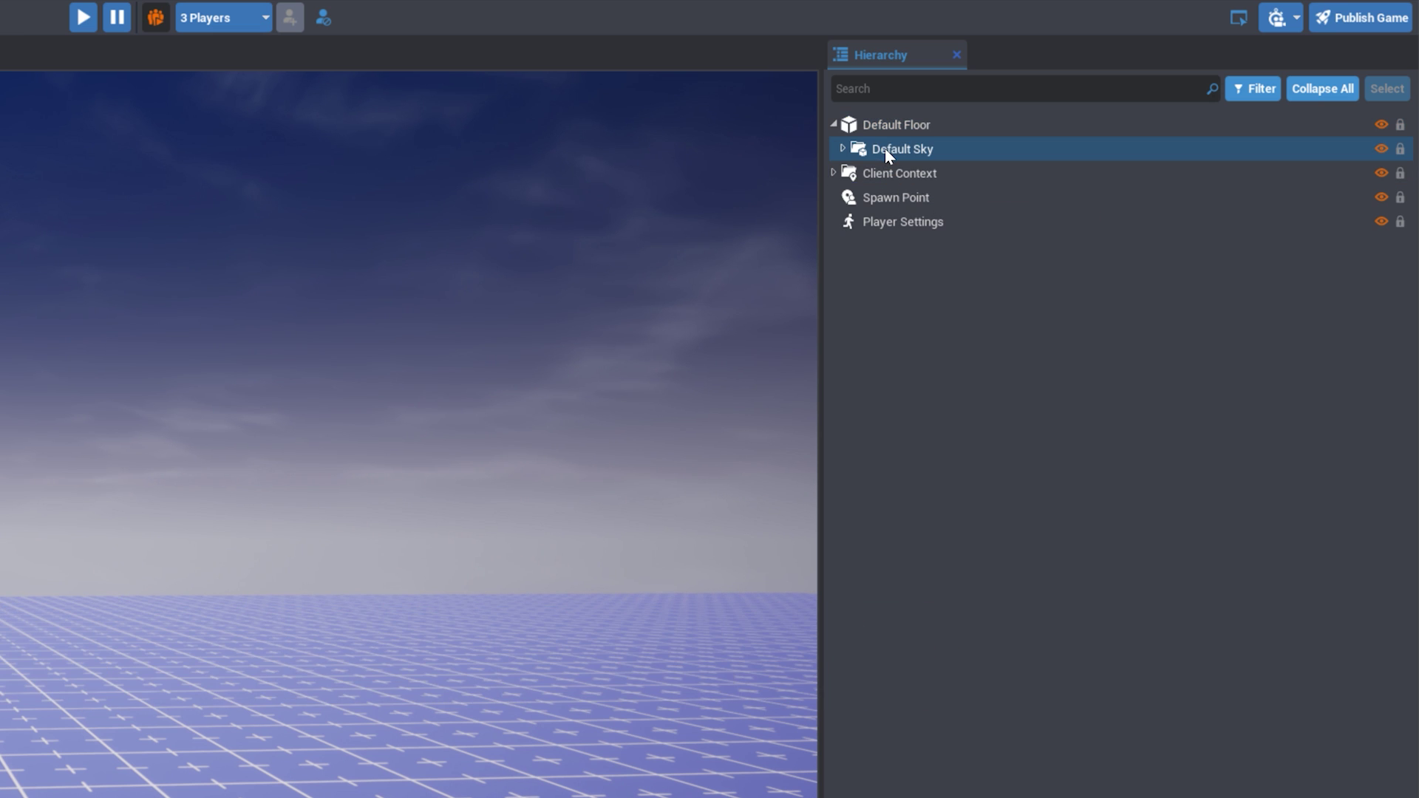
pyautogui.click(844, 150)
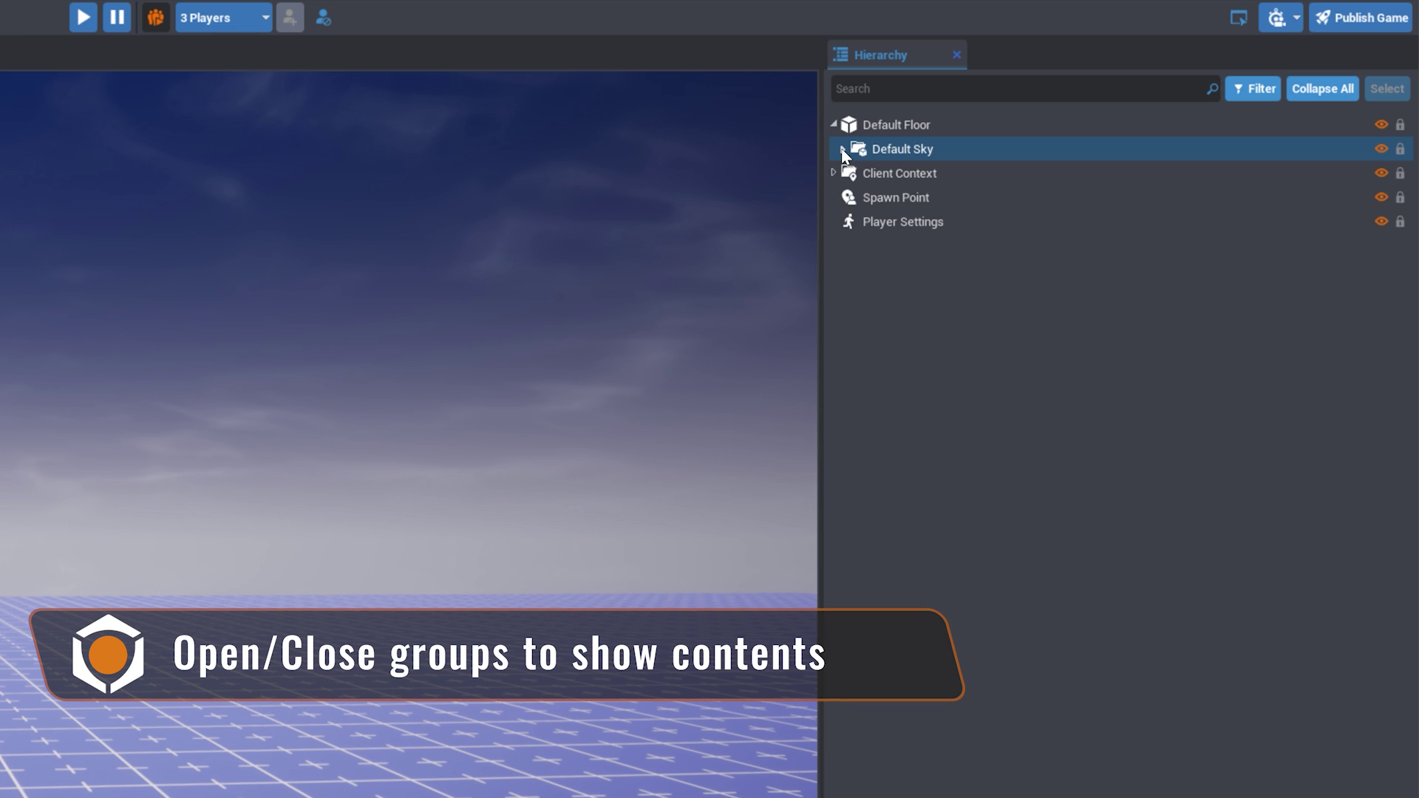
pyautogui.click(833, 124)
# - Create a new Hierarchy group named 'Environment' and select Default Floor for it
pyautogui.rightClick(847, 228)
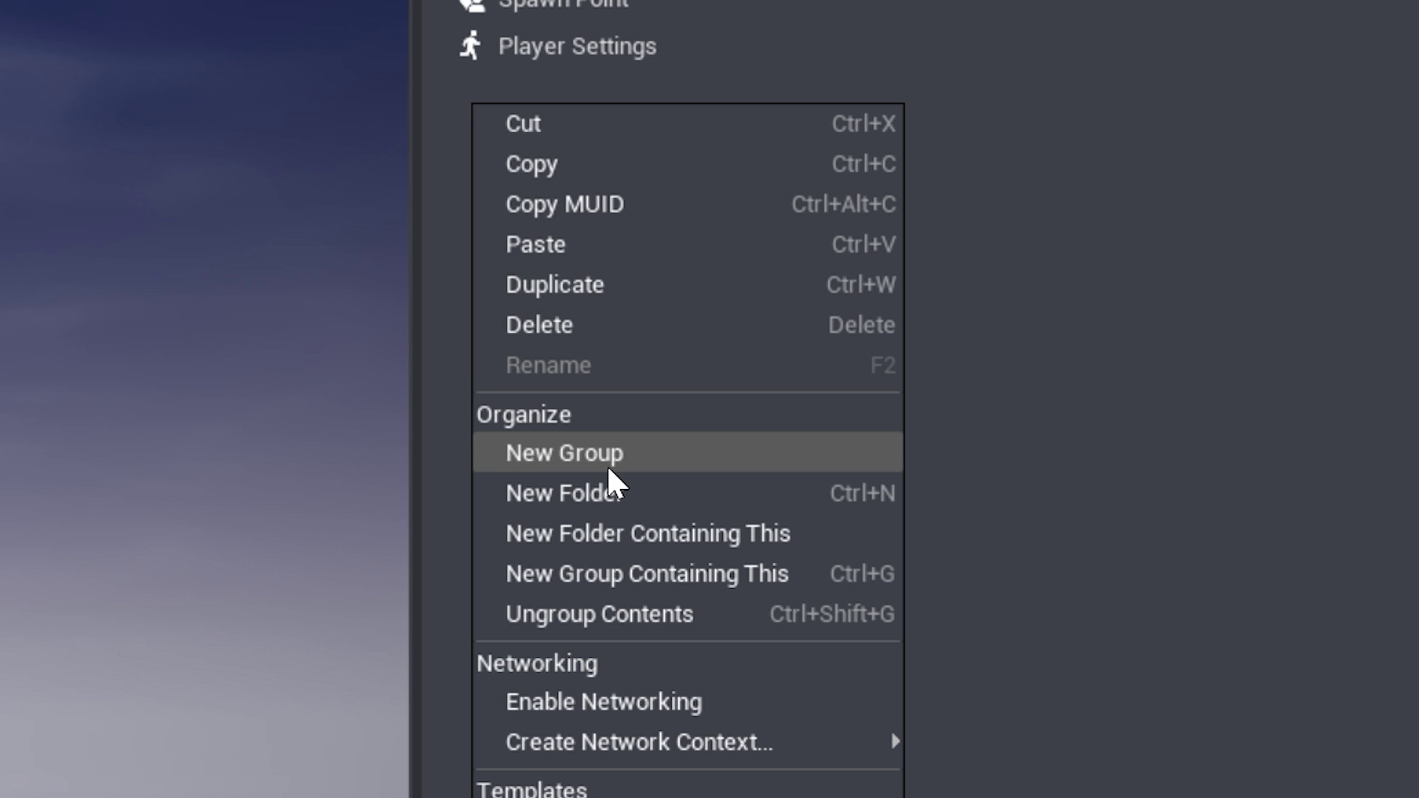
pyautogui.click(608, 467)
pyautogui.write('Environ')
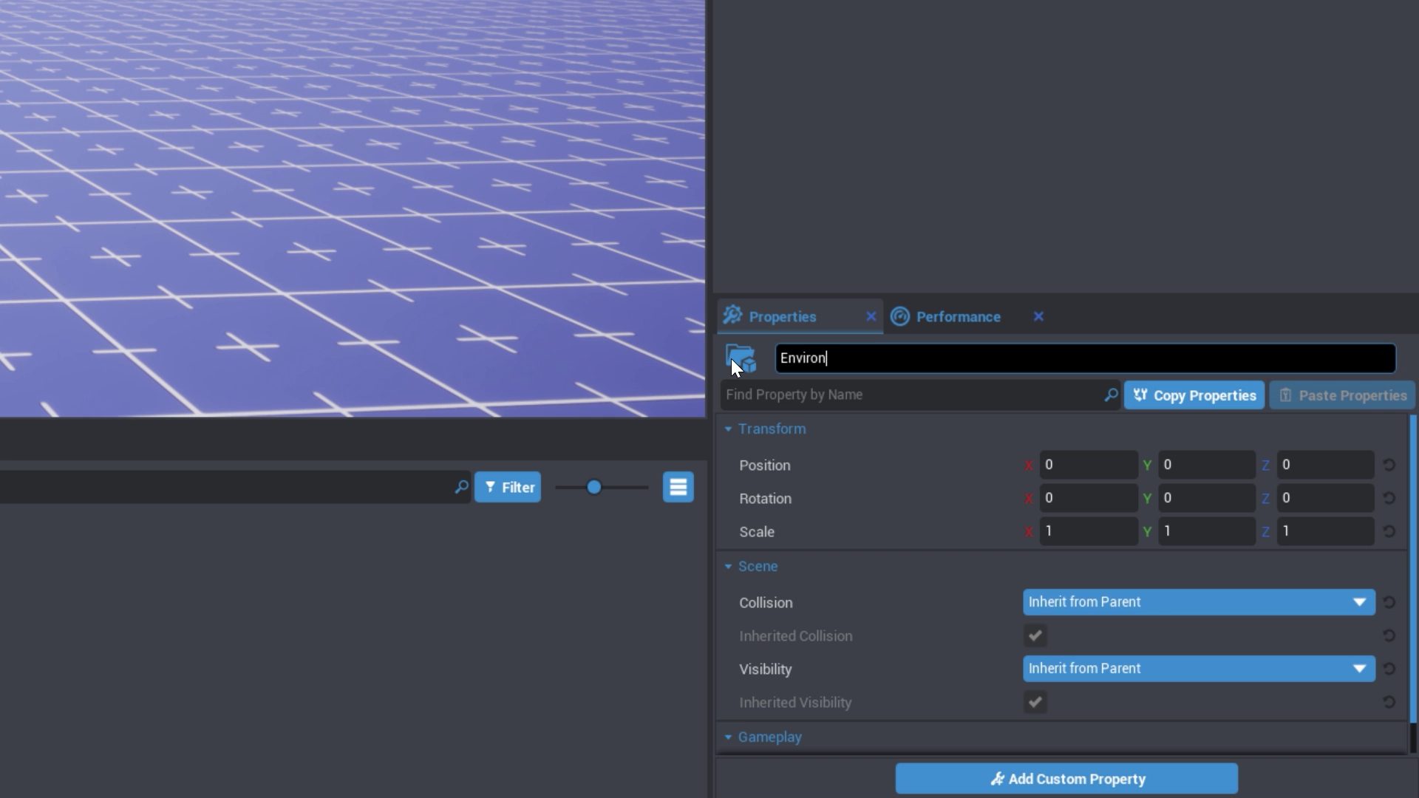
pyautogui.write('ment')
pyautogui.press('Return')
pyautogui.click(945, 245)
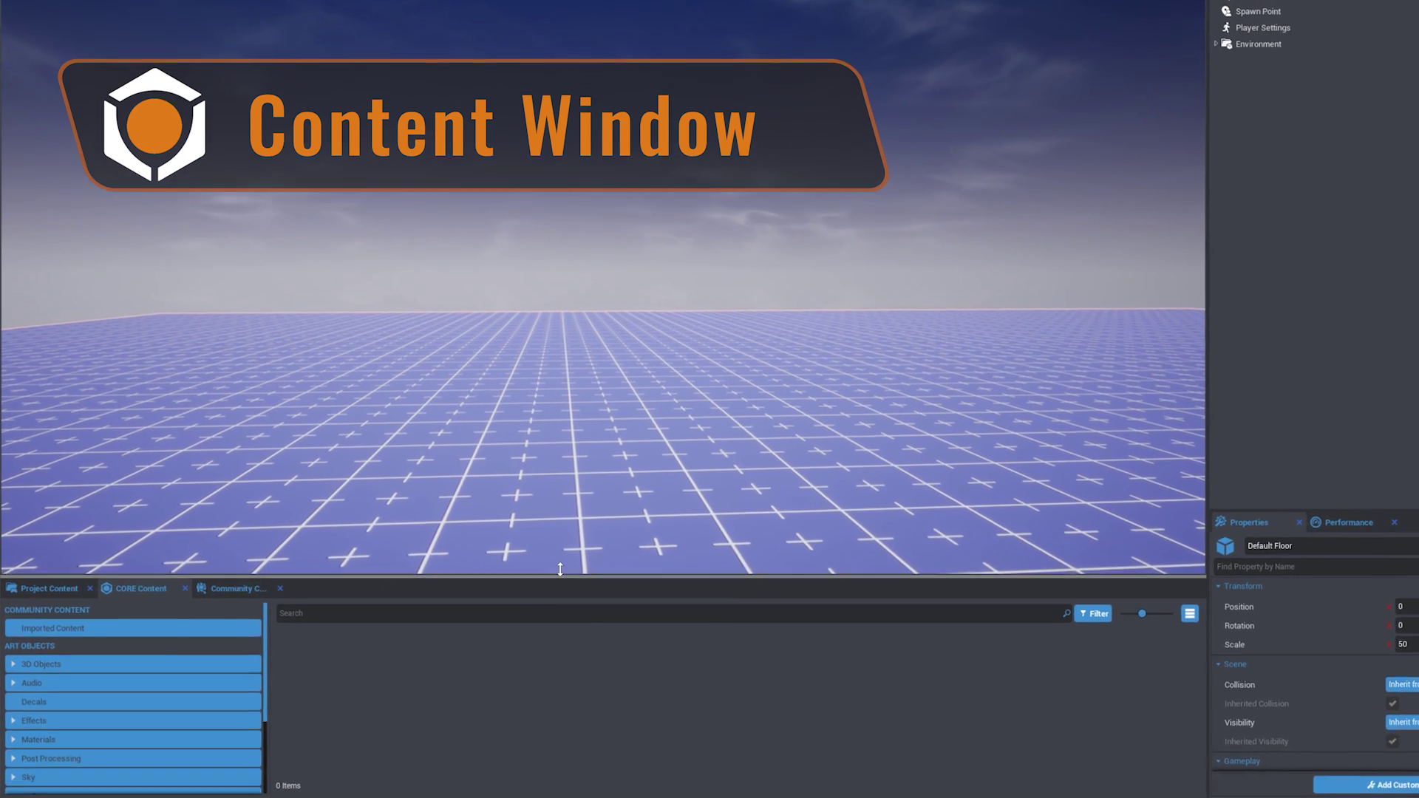
# - Enlarge the content browser area and view the project's own content
pyautogui.moveTo(513, 601); pyautogui.dragTo(553, 322)
pyautogui.moveTo(796, 115); pyautogui.dragTo(799, 96)
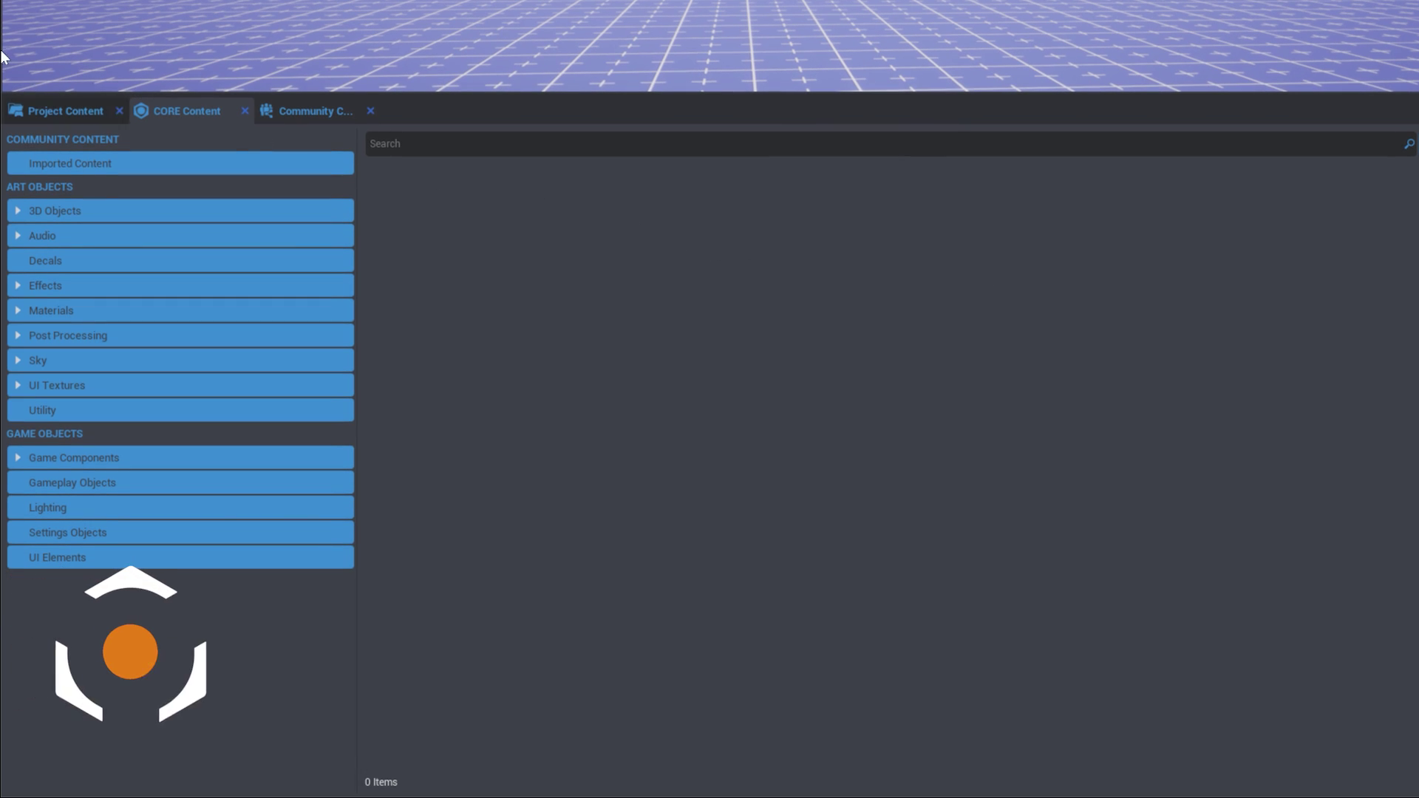
pyautogui.click(65, 109)
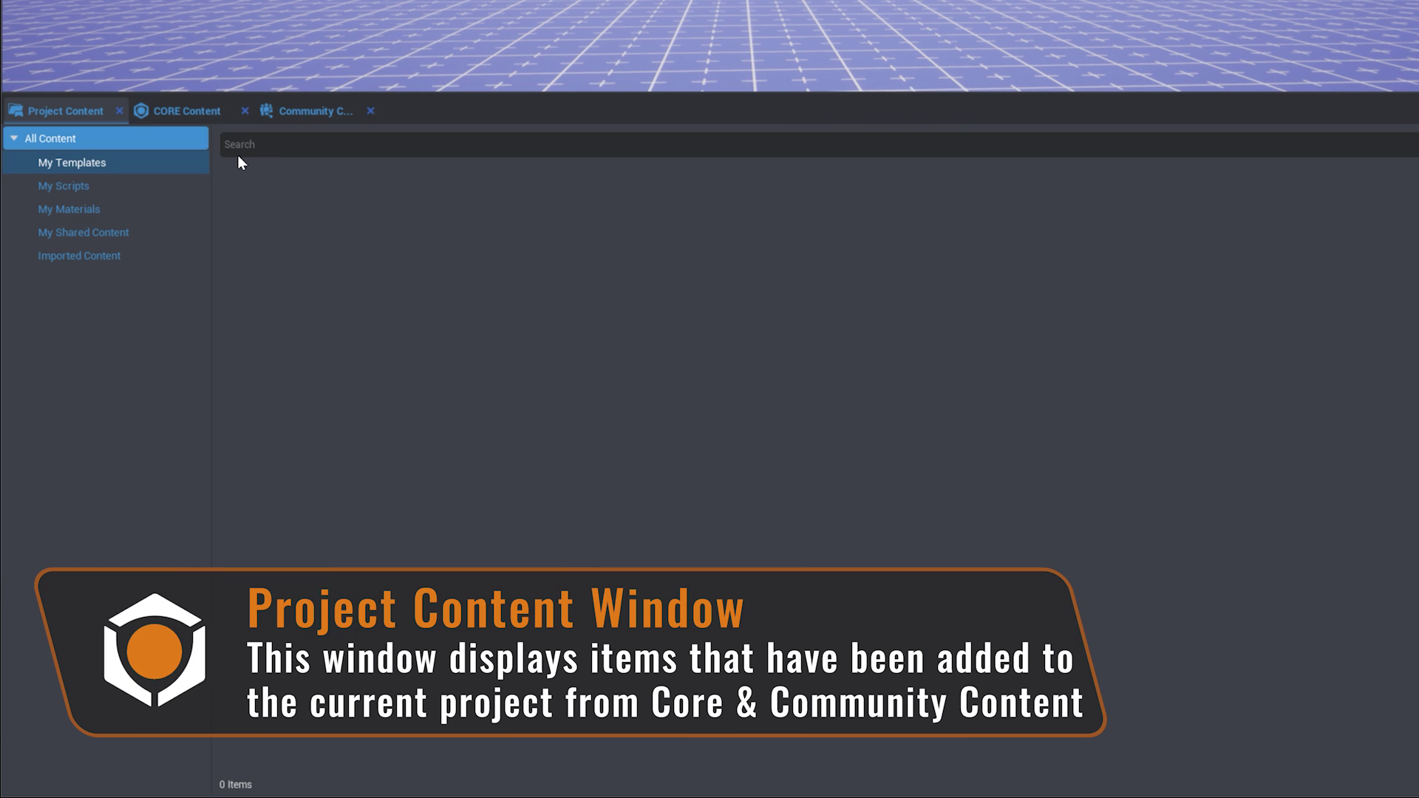
# - Browse CORE Content's 3D Objects category down to the Cube assets
pyautogui.click(187, 111)
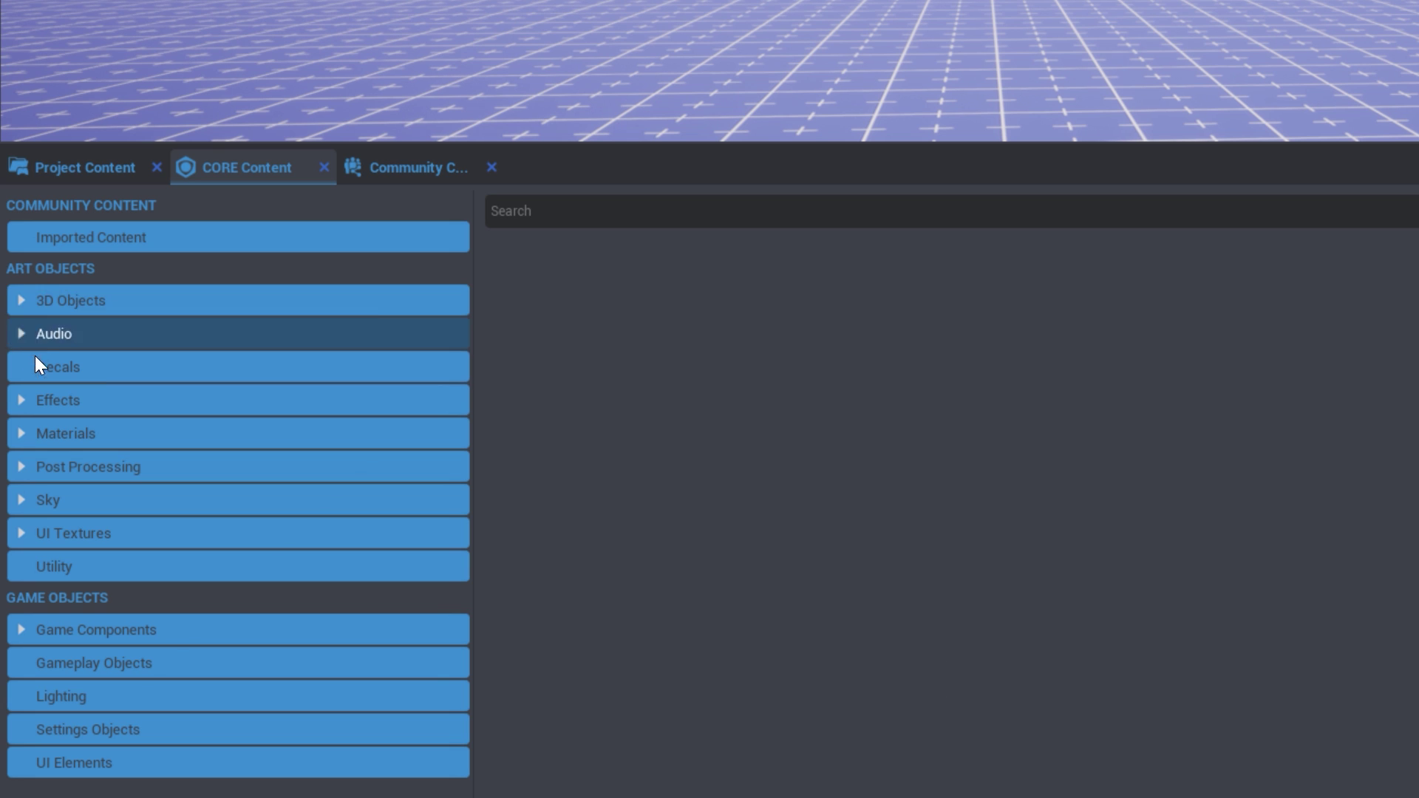
pyautogui.click(23, 308)
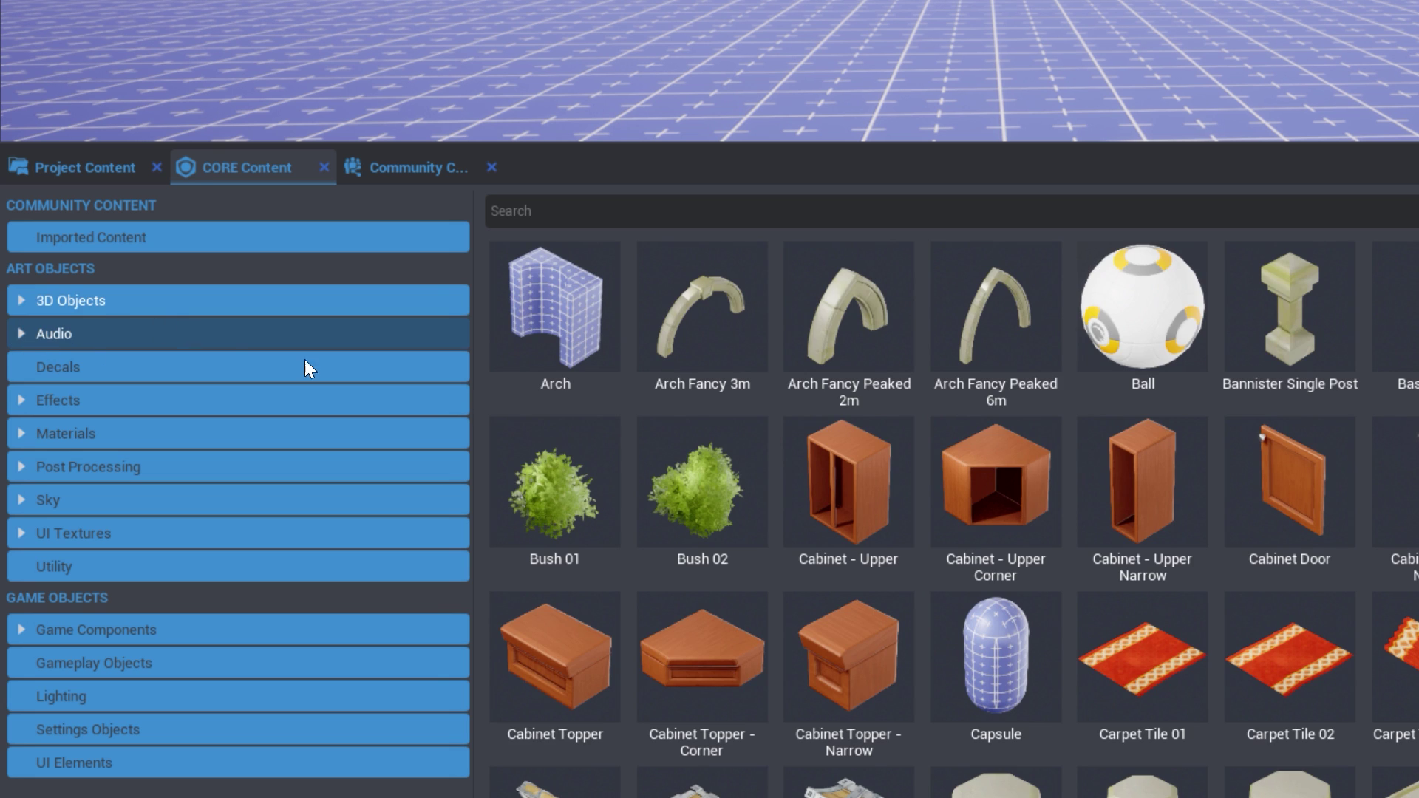
pyautogui.scroll(-1, 1181, 416)
pyautogui.scroll(-8, 1182, 412)
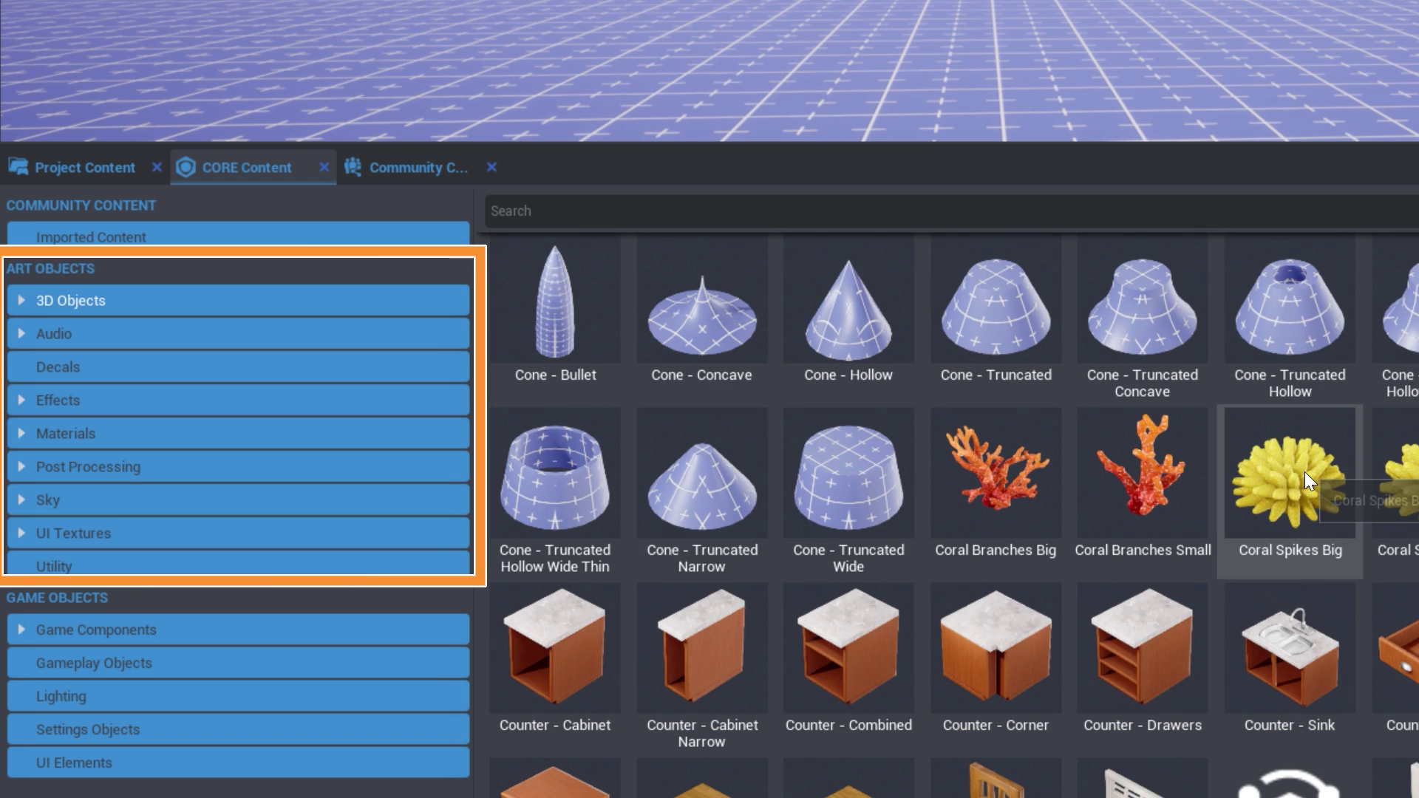
pyautogui.scroll(-12, 1305, 472)
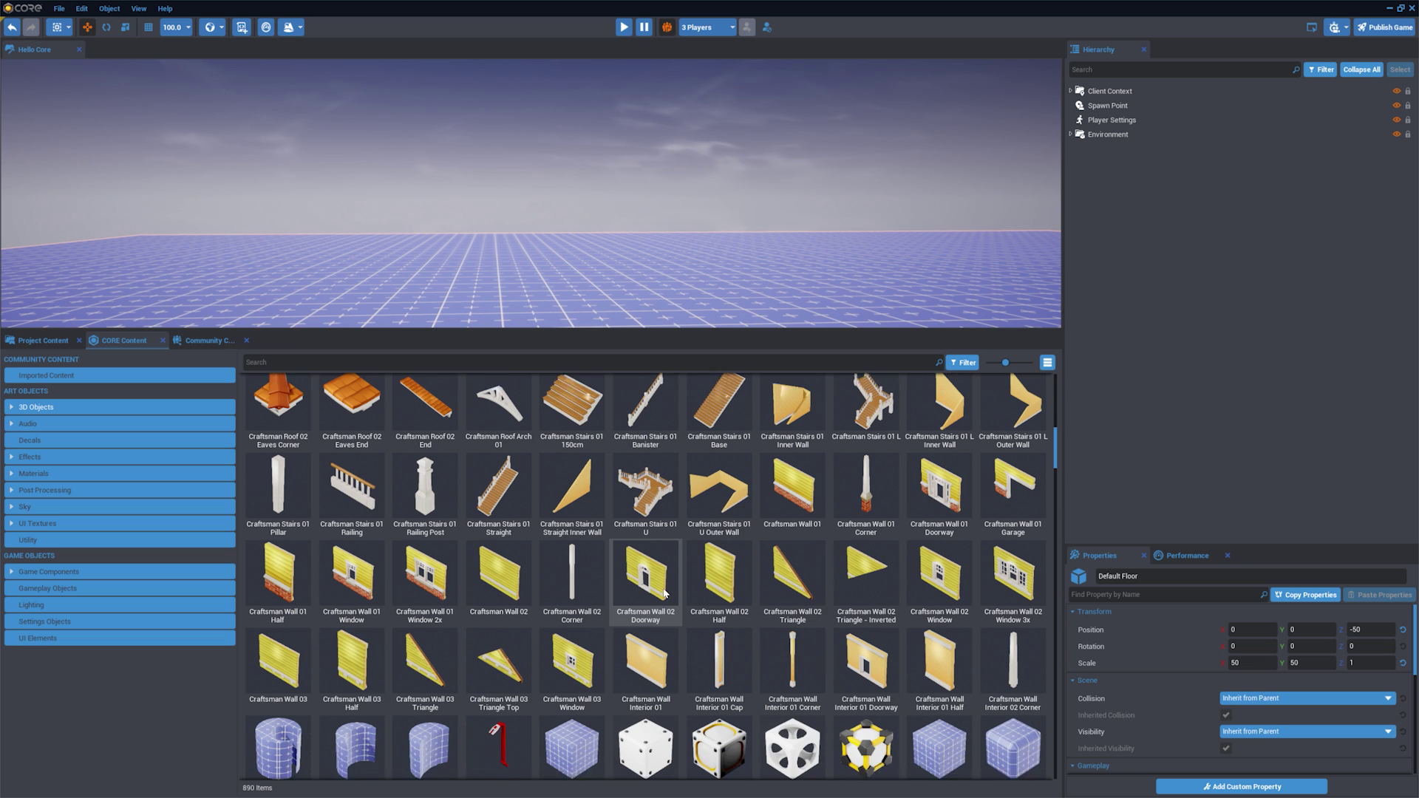
pyautogui.scroll(-2, 665, 592)
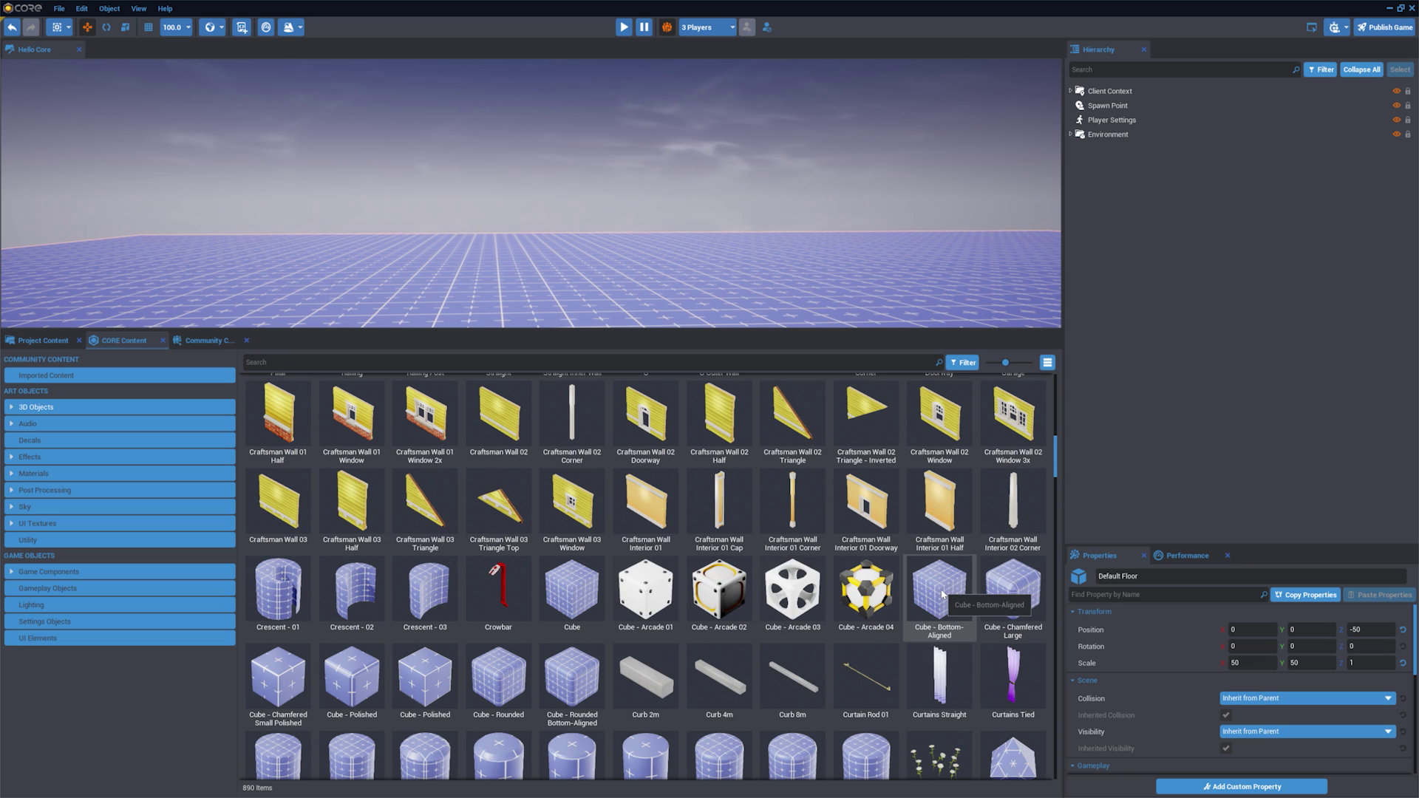
# - Place a bottom-aligned cube near centre, search 'rock', and apply Rocky Ground 01 to the floor
pyautogui.moveTo(946, 570); pyautogui.dragTo(878, 290)
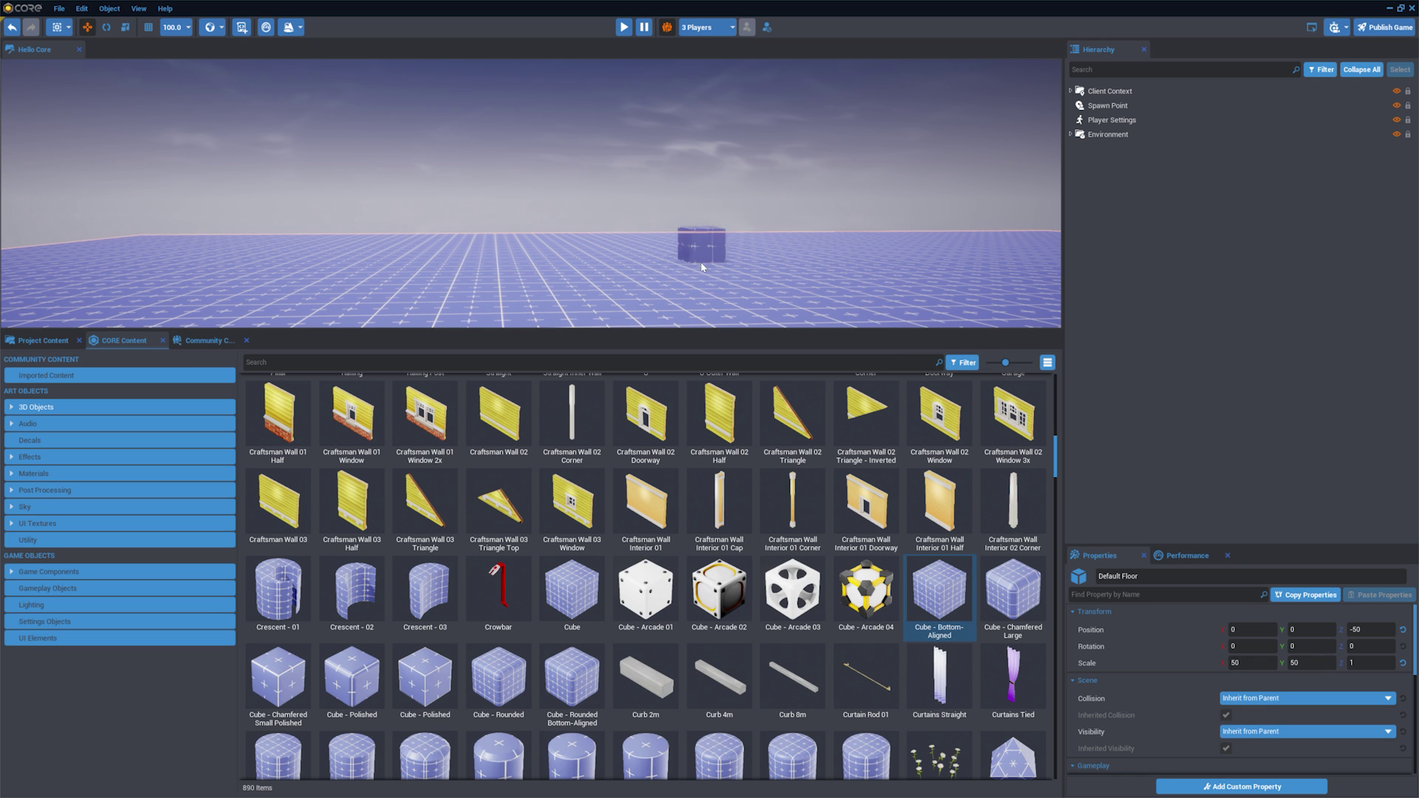
pyautogui.moveTo(702, 267); pyautogui.dragTo(651, 279)
pyautogui.click(294, 362)
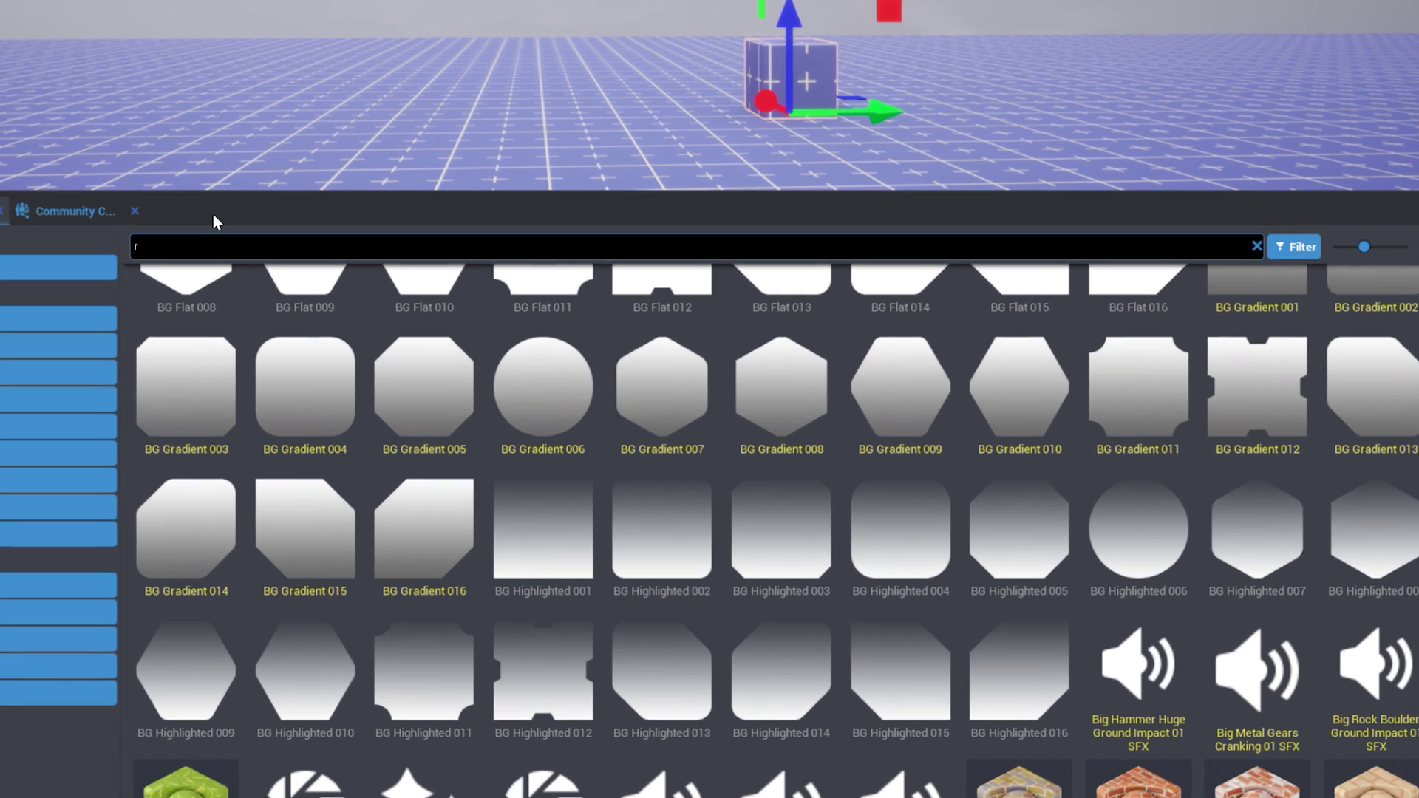
pyautogui.write('rock')
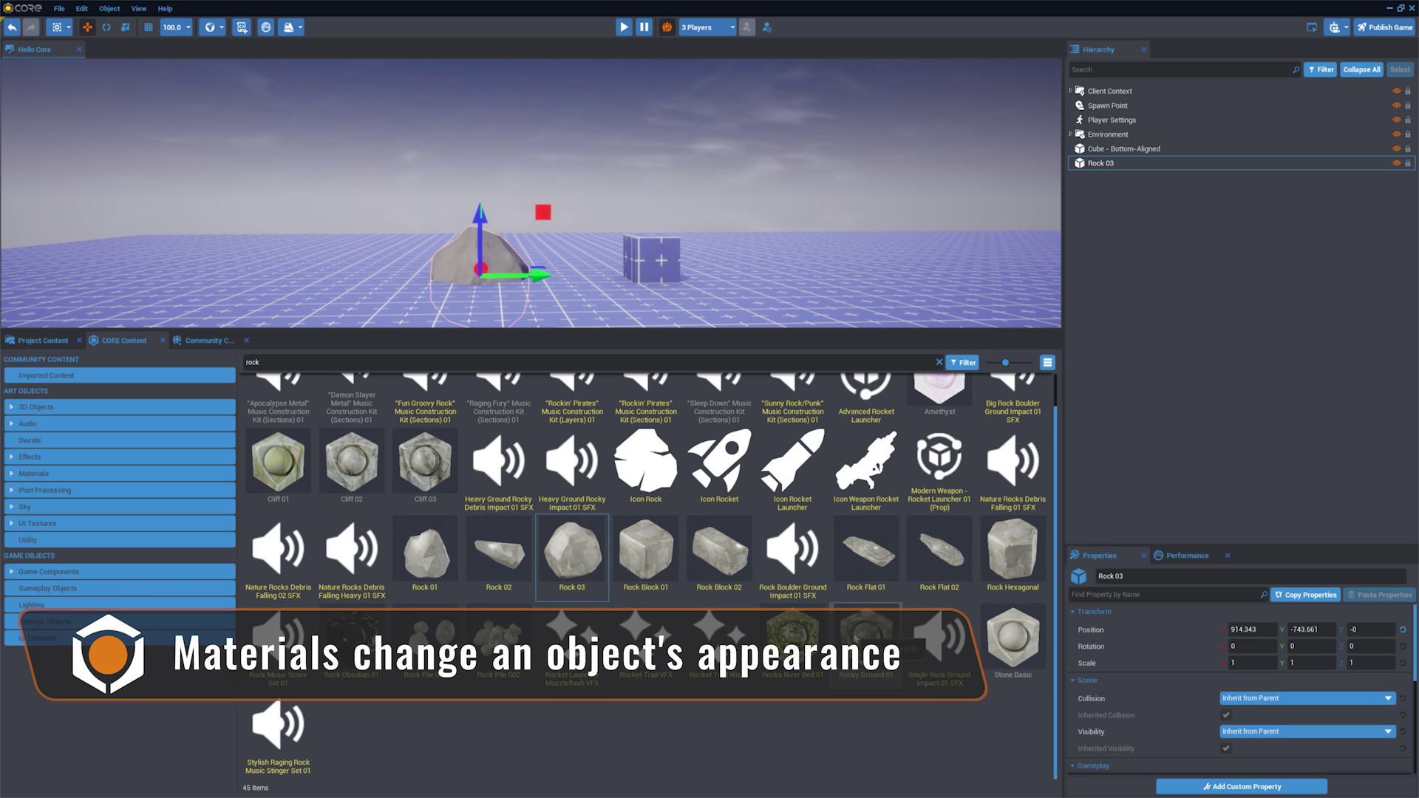
pyautogui.moveTo(852, 636); pyautogui.dragTo(814, 300)
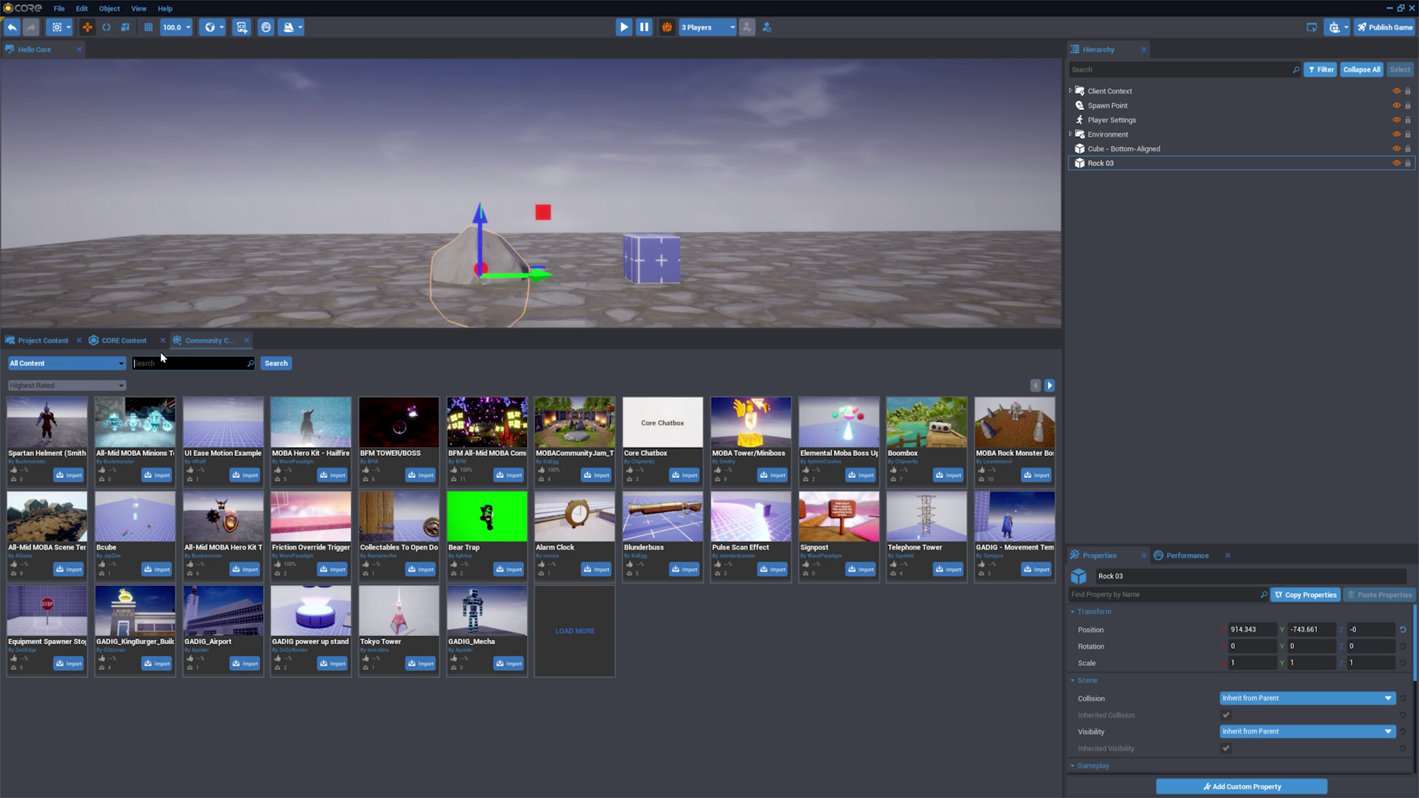
# - Import the Snowy Props package and place Snowy Rock 1 left of the grey rock
pyautogui.write('ro')
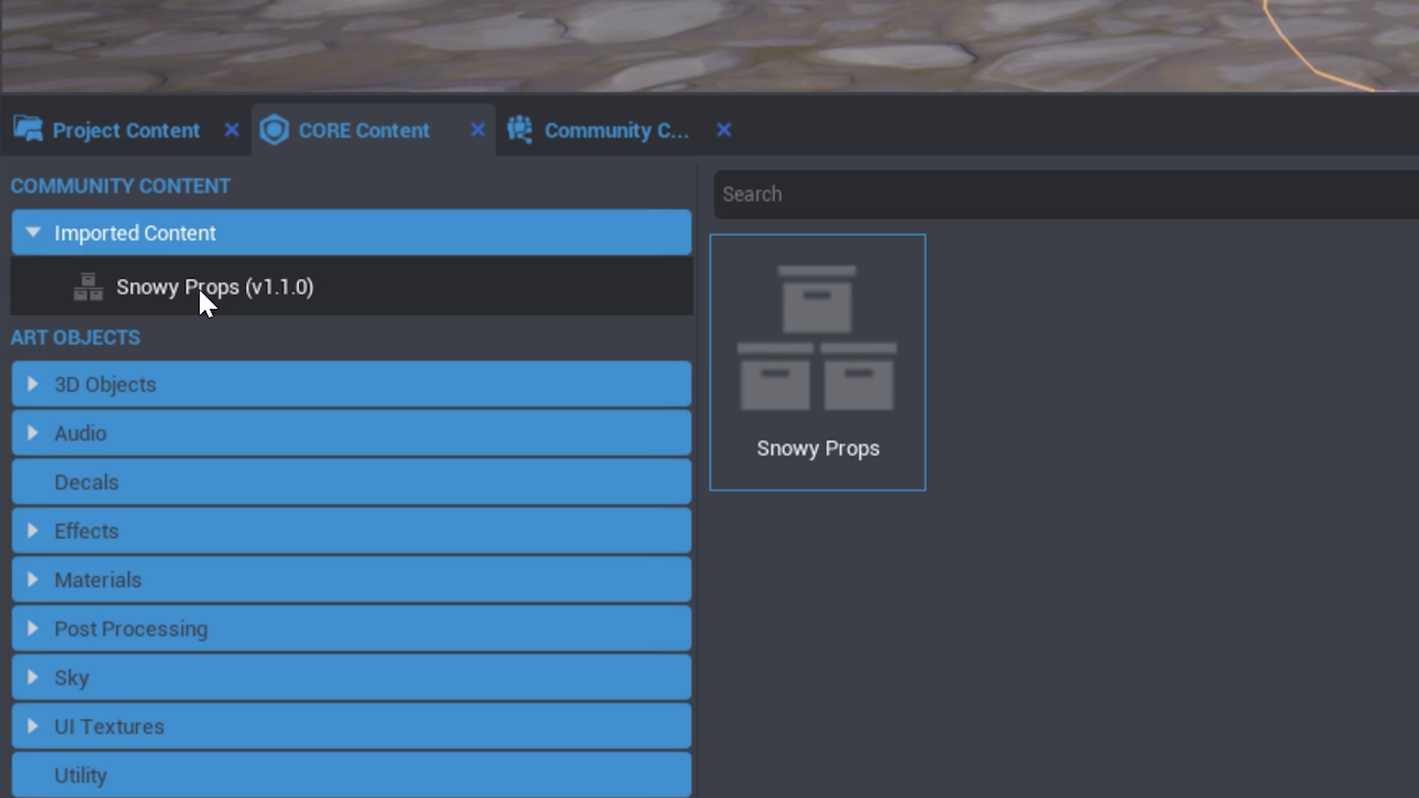
pyautogui.click(198, 286)
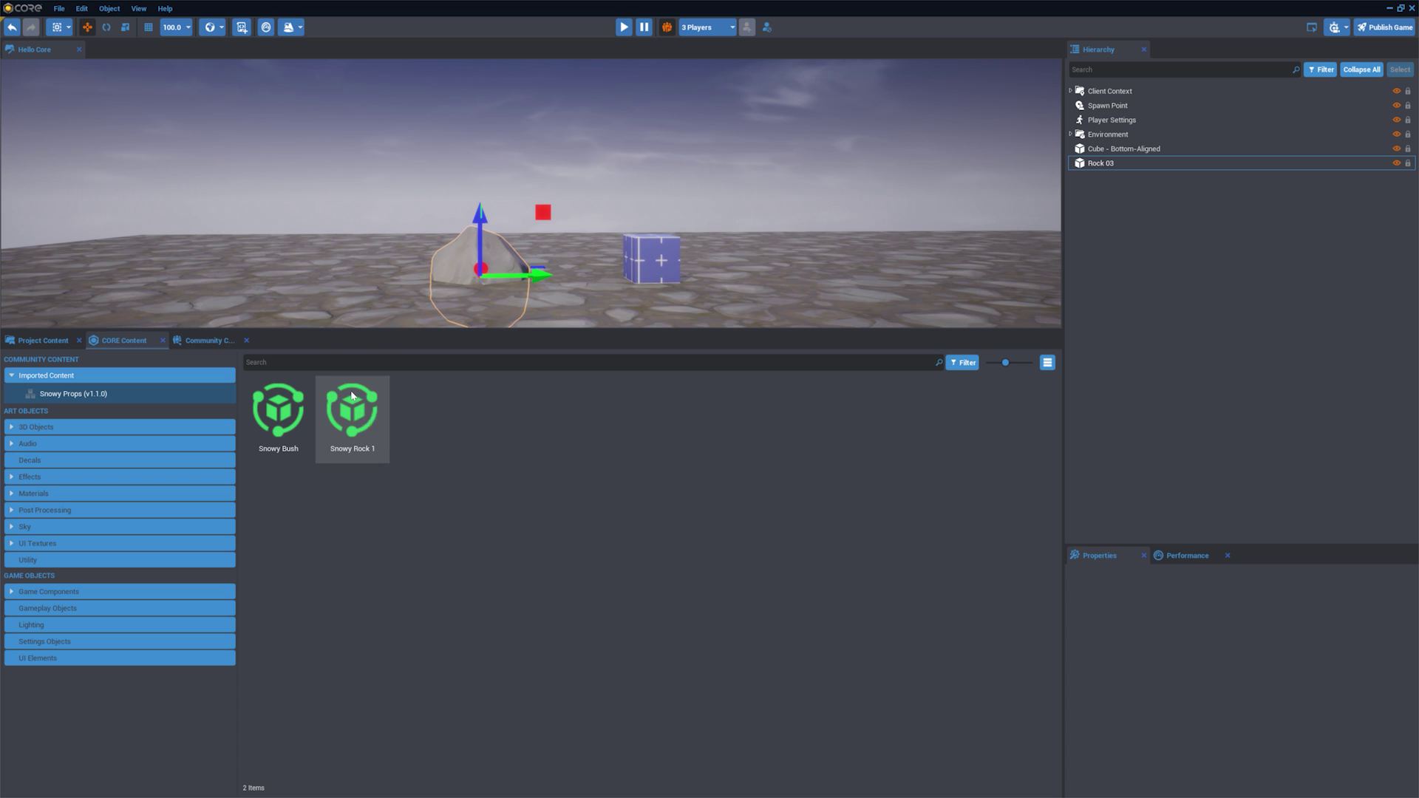
pyautogui.moveTo(352, 396); pyautogui.dragTo(340, 263)
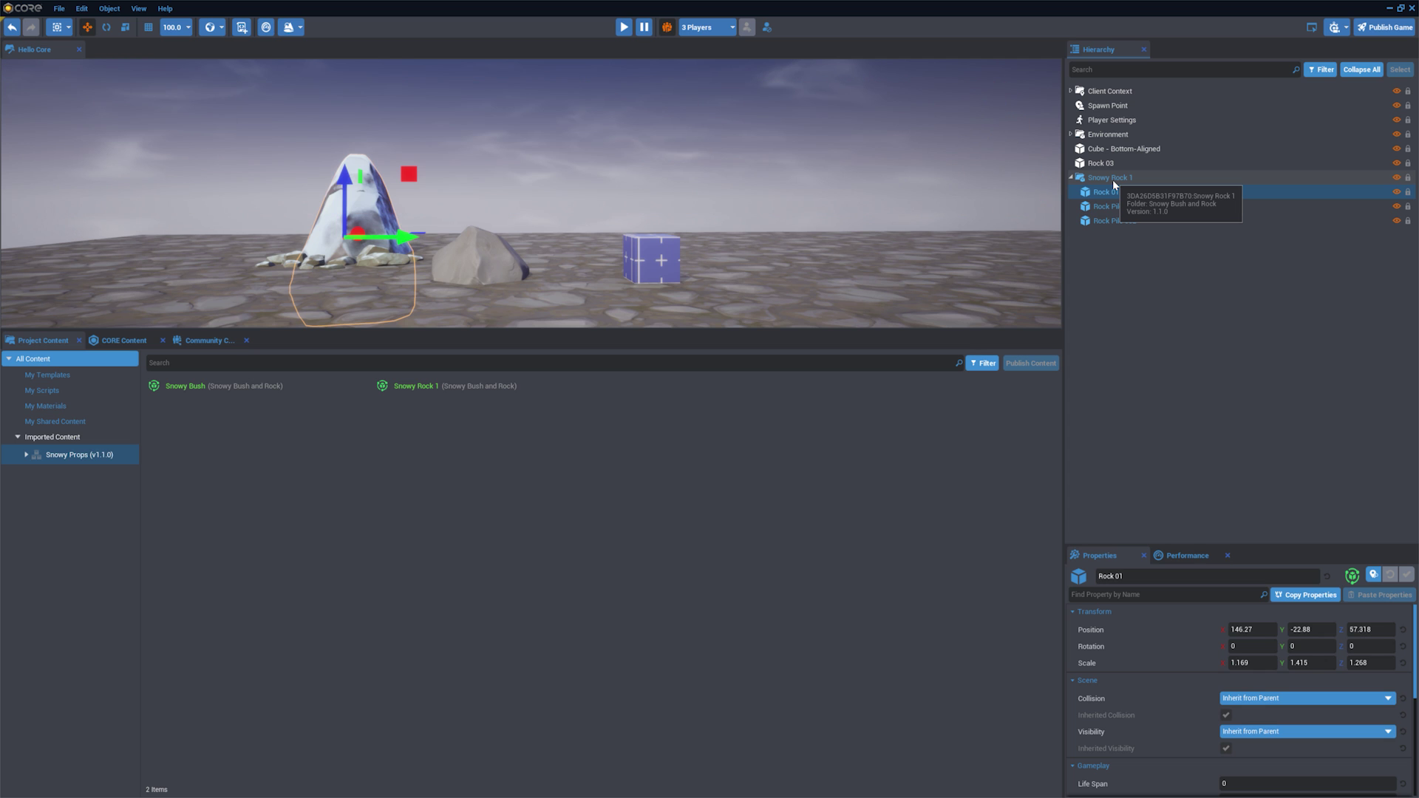
# - Select Snowy Rock 1, frame and orbit around it, then look at it from the front
pyautogui.click(1112, 180)
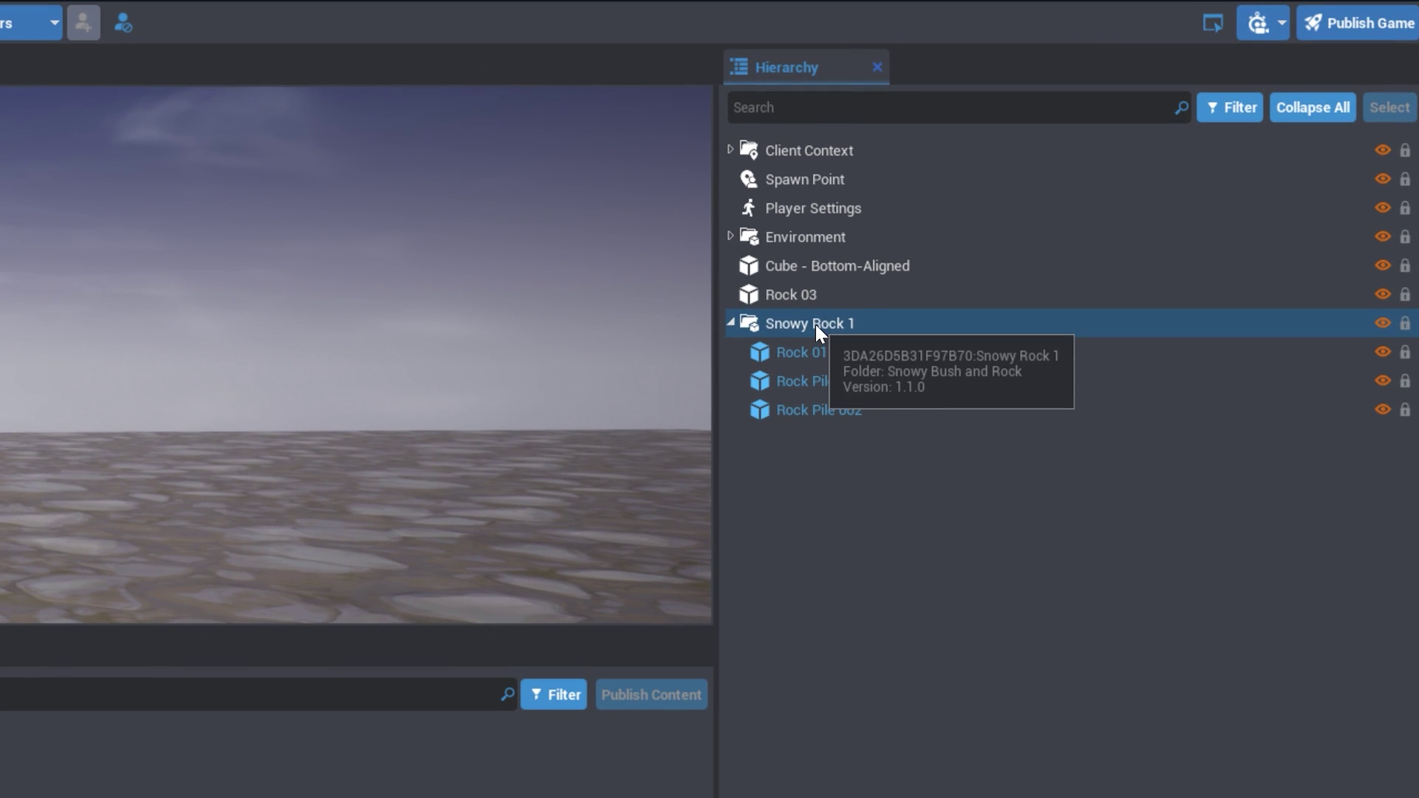
pyautogui.press('f')
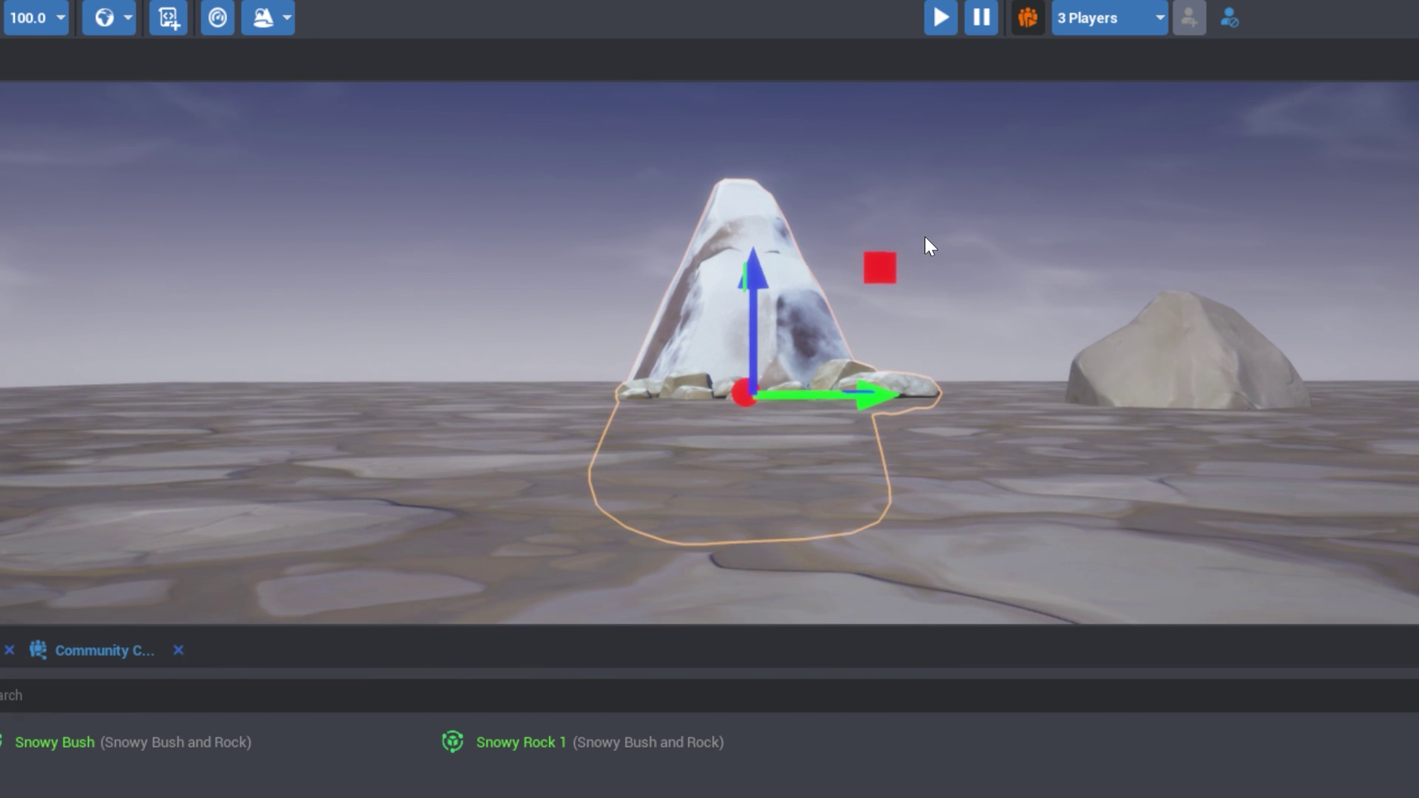
pyautogui.keyDown('alt'); pyautogui.moveTo(475, 412); pyautogui.dragTo(1416, 414); pyautogui.keyUp('alt')
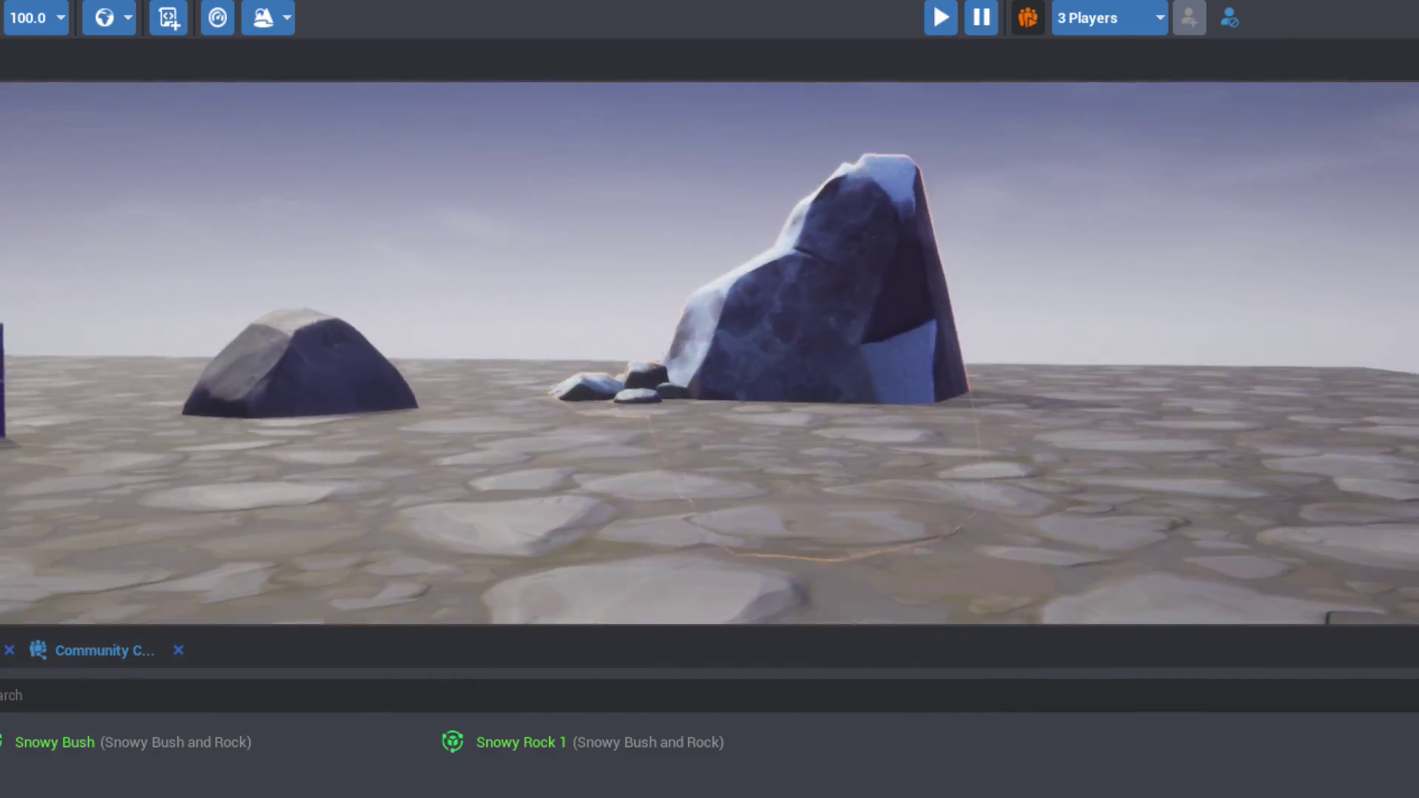
pyautogui.rightClick(698, 295)
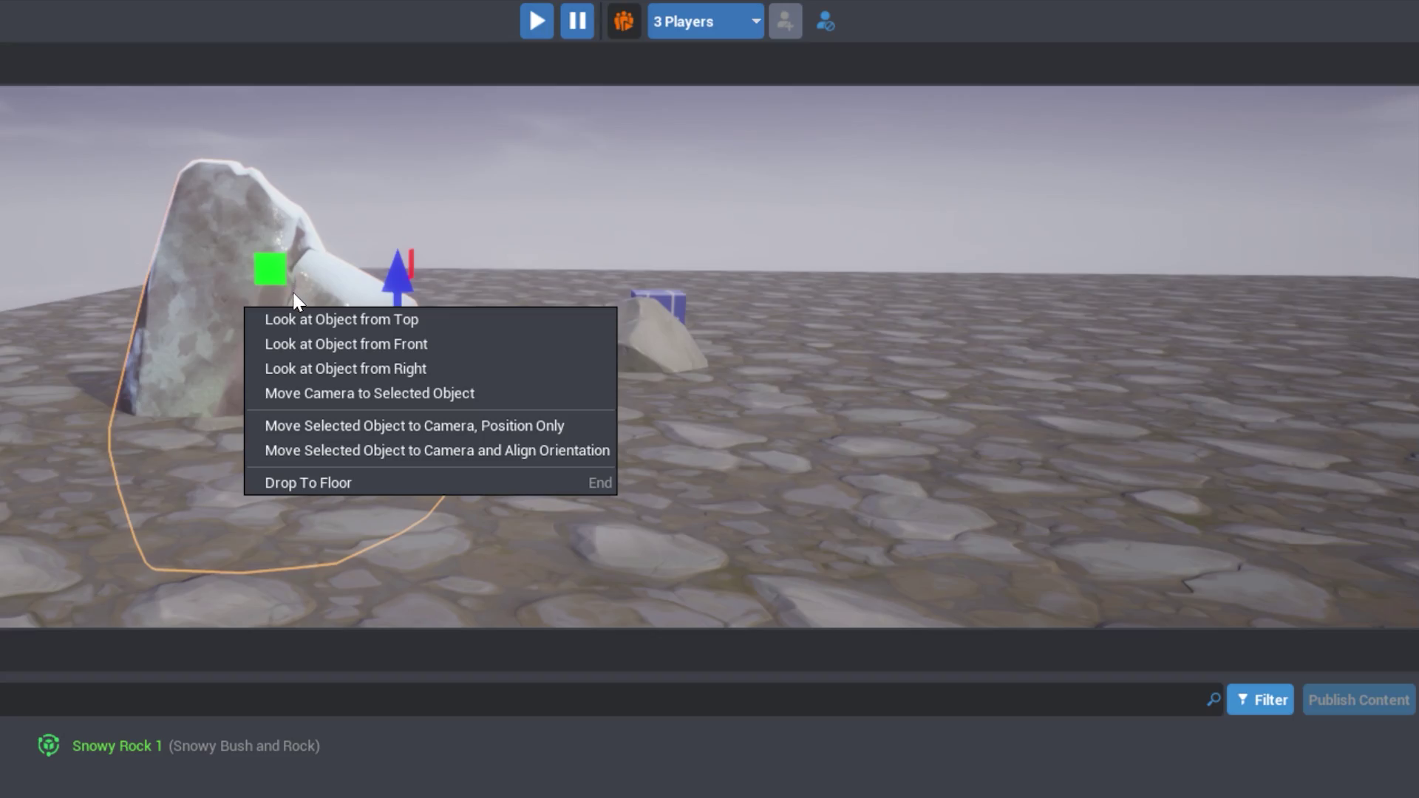
pyautogui.click(294, 345)
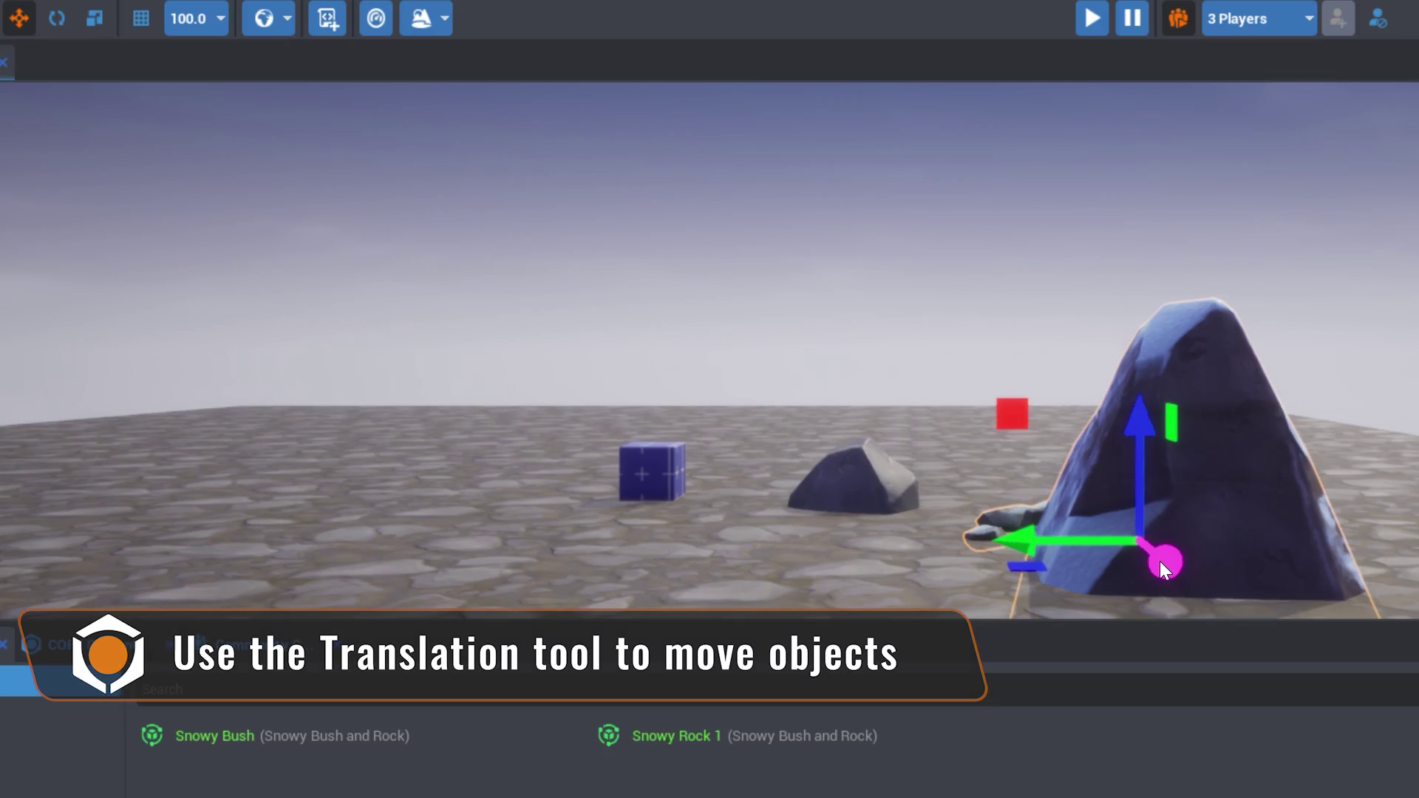
# - Move the Snowy Rock freely and along X, then left in grid-snapped steps
pyautogui.moveTo(1168, 566); pyautogui.dragTo(1138, 521)
pyautogui.moveTo(1026, 519); pyautogui.dragTo(982, 535)
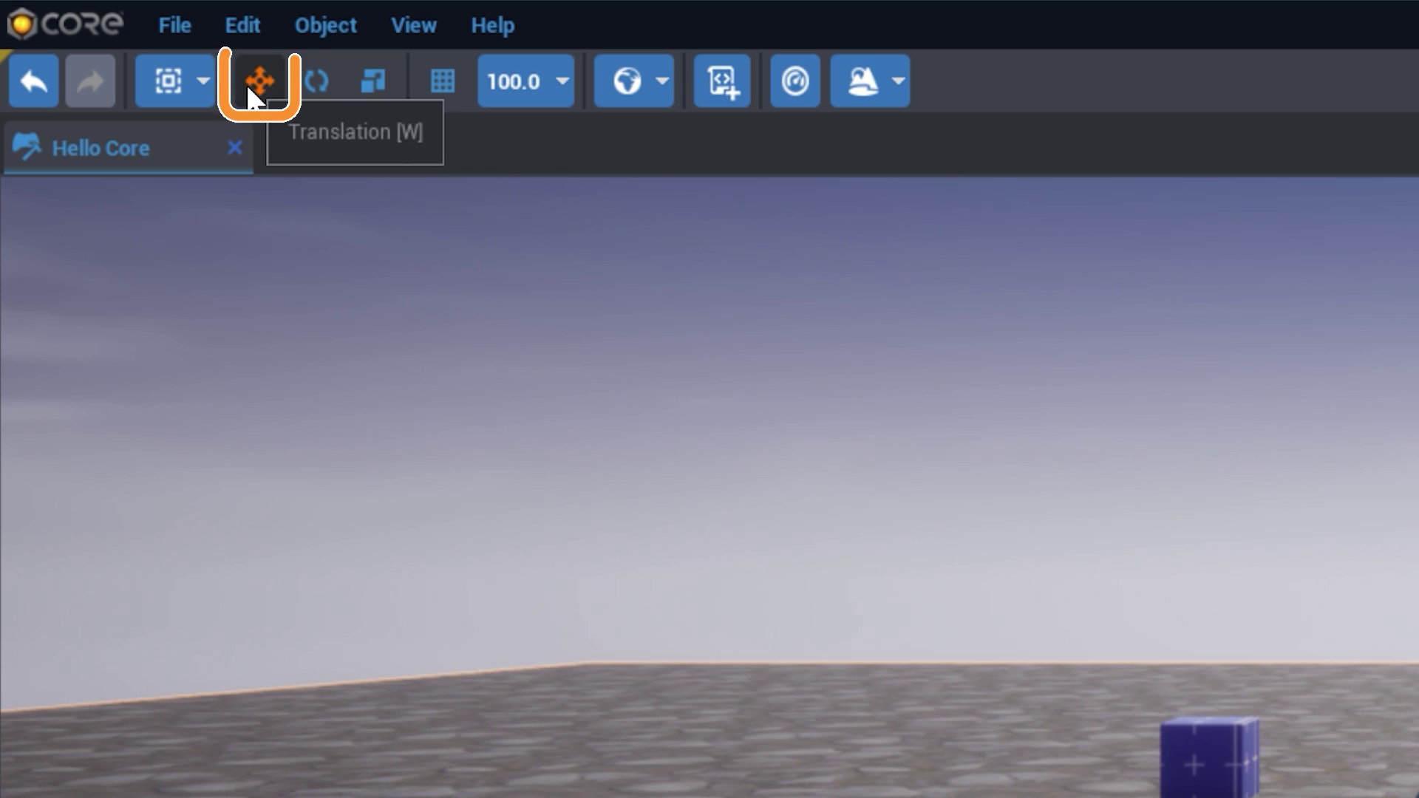
pyautogui.click(441, 78)
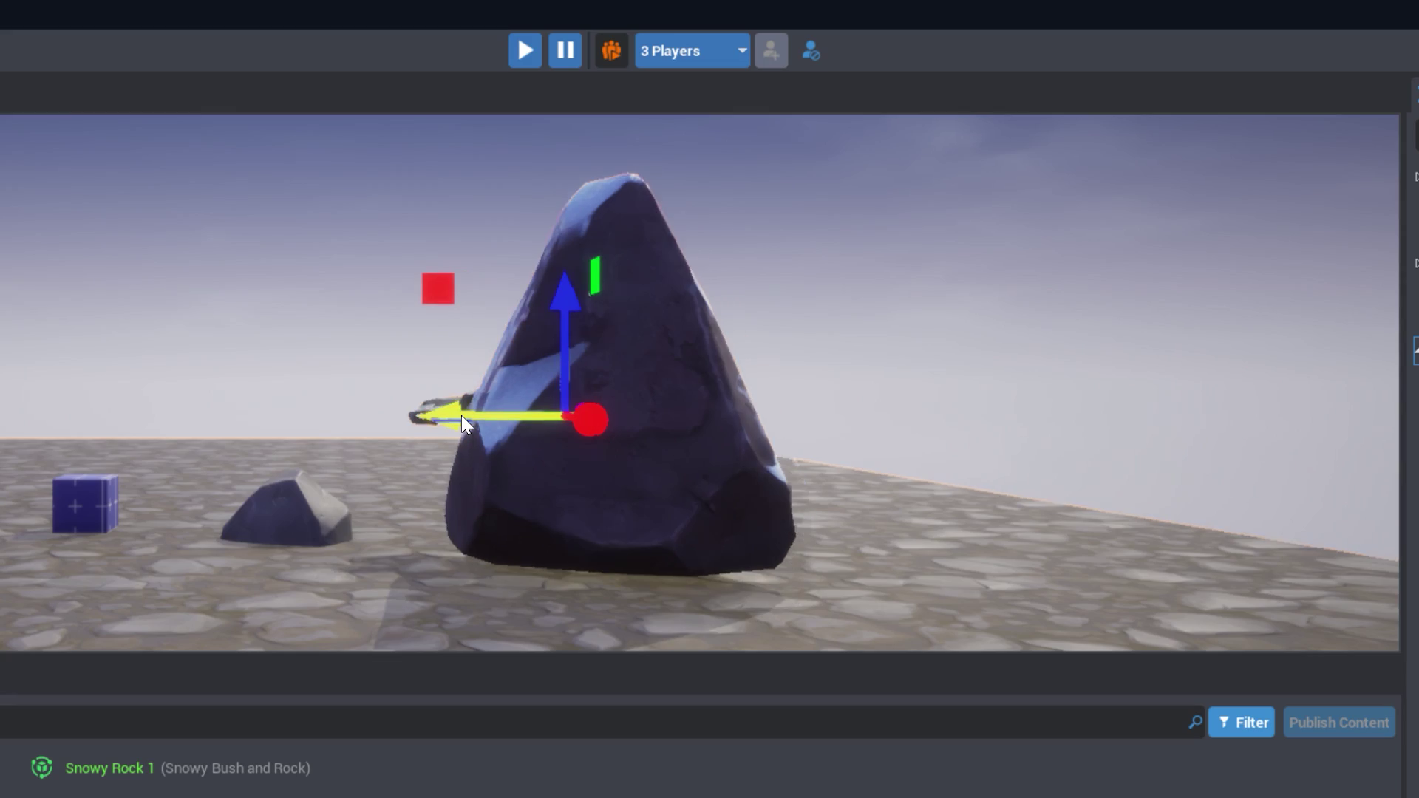
pyautogui.moveTo(462, 416); pyautogui.dragTo(304, 432)
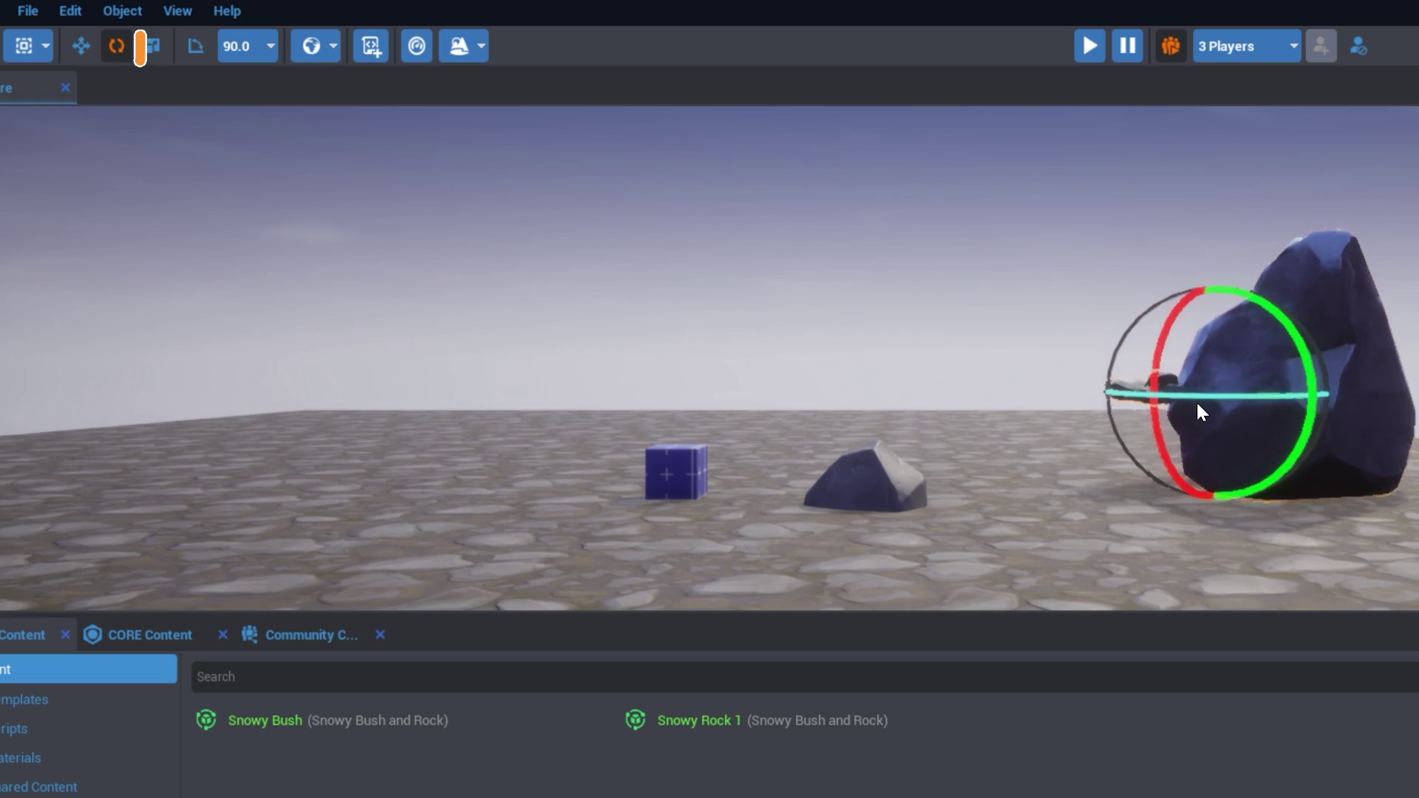
# - Rotate the rock in 90-degree steps and scale it taller and wider
pyautogui.moveTo(1196, 400); pyautogui.dragTo(1123, 416)
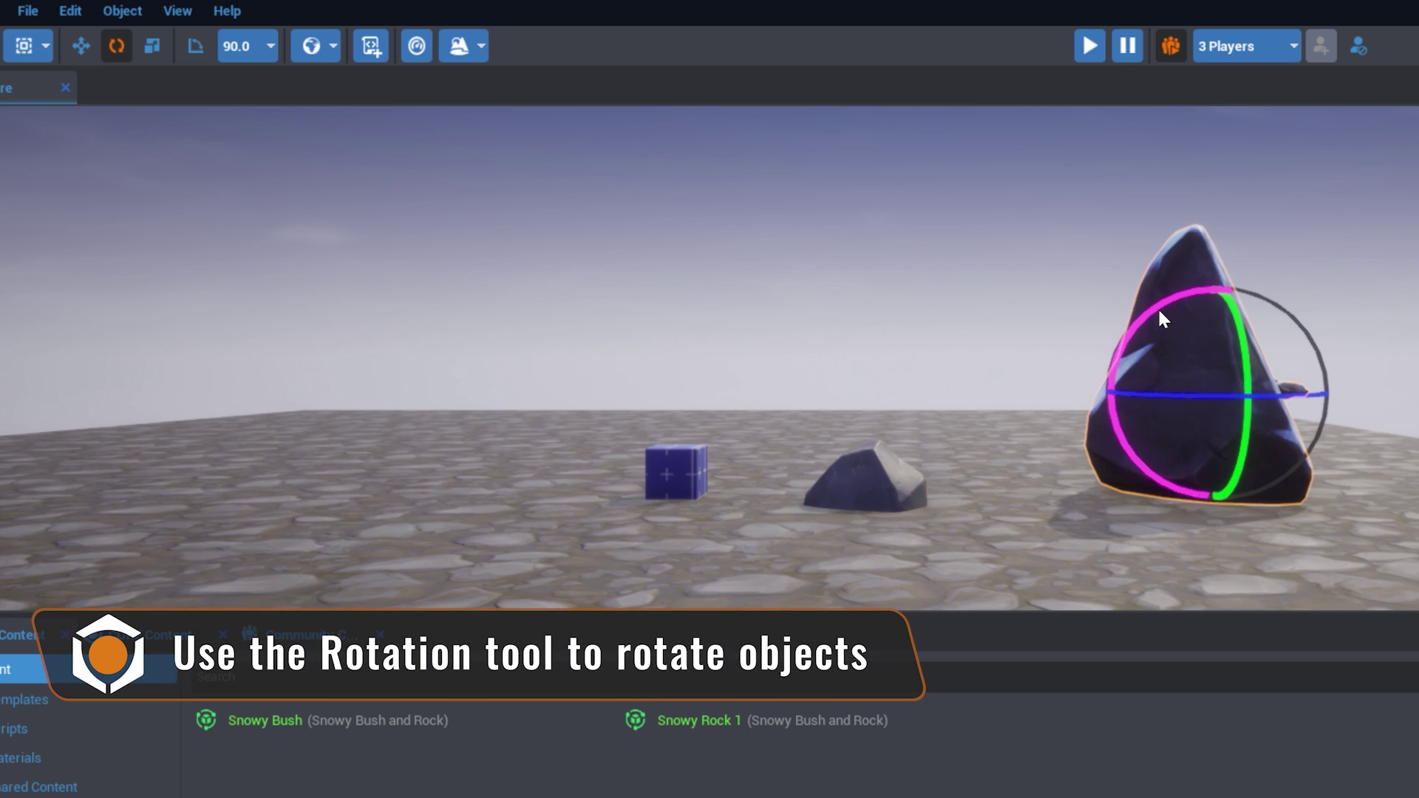
pyautogui.moveTo(1158, 308); pyautogui.dragTo(1193, 281)
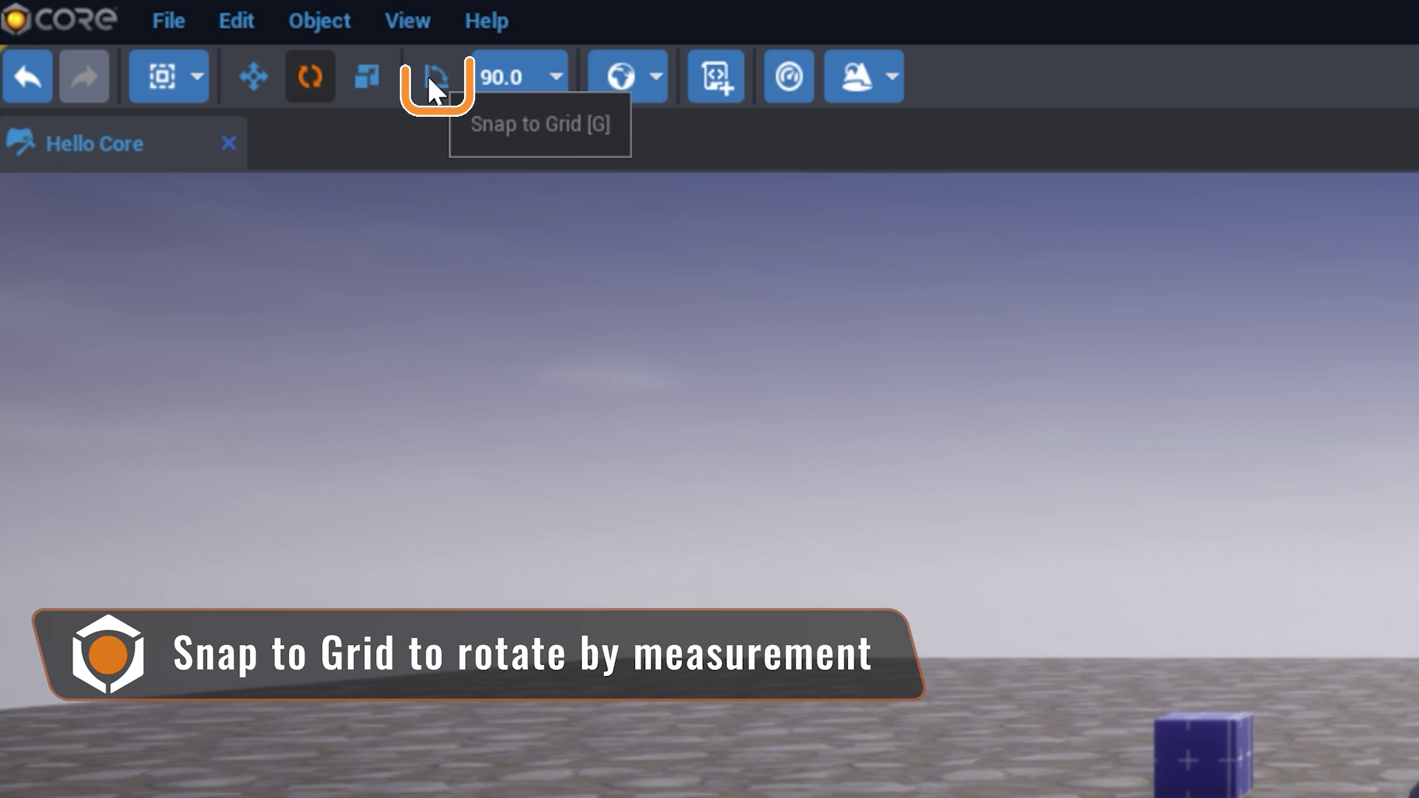
pyautogui.click(428, 75)
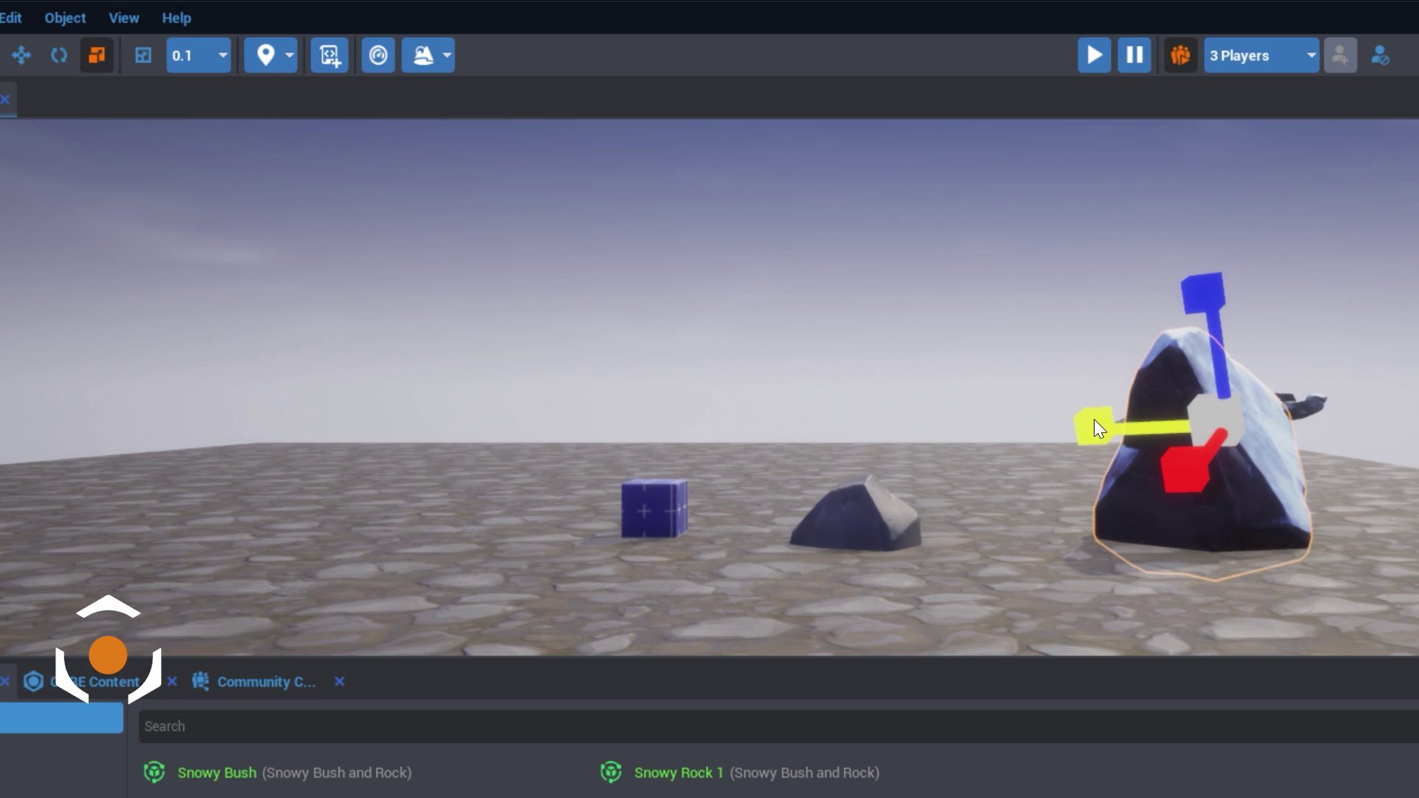
pyautogui.moveTo(1199, 300); pyautogui.dragTo(1195, 330)
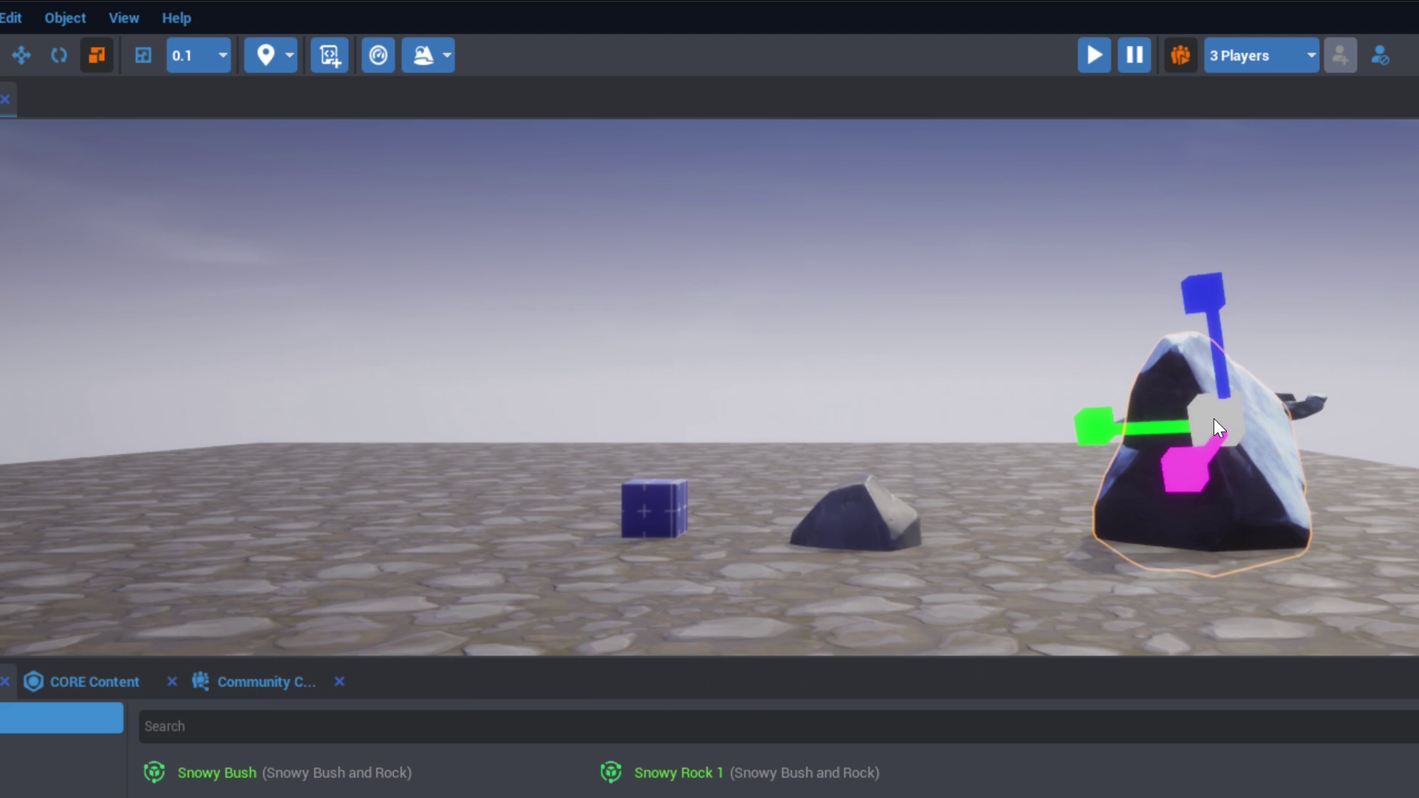
pyautogui.moveTo(1214, 418); pyautogui.dragTo(1397, 415)
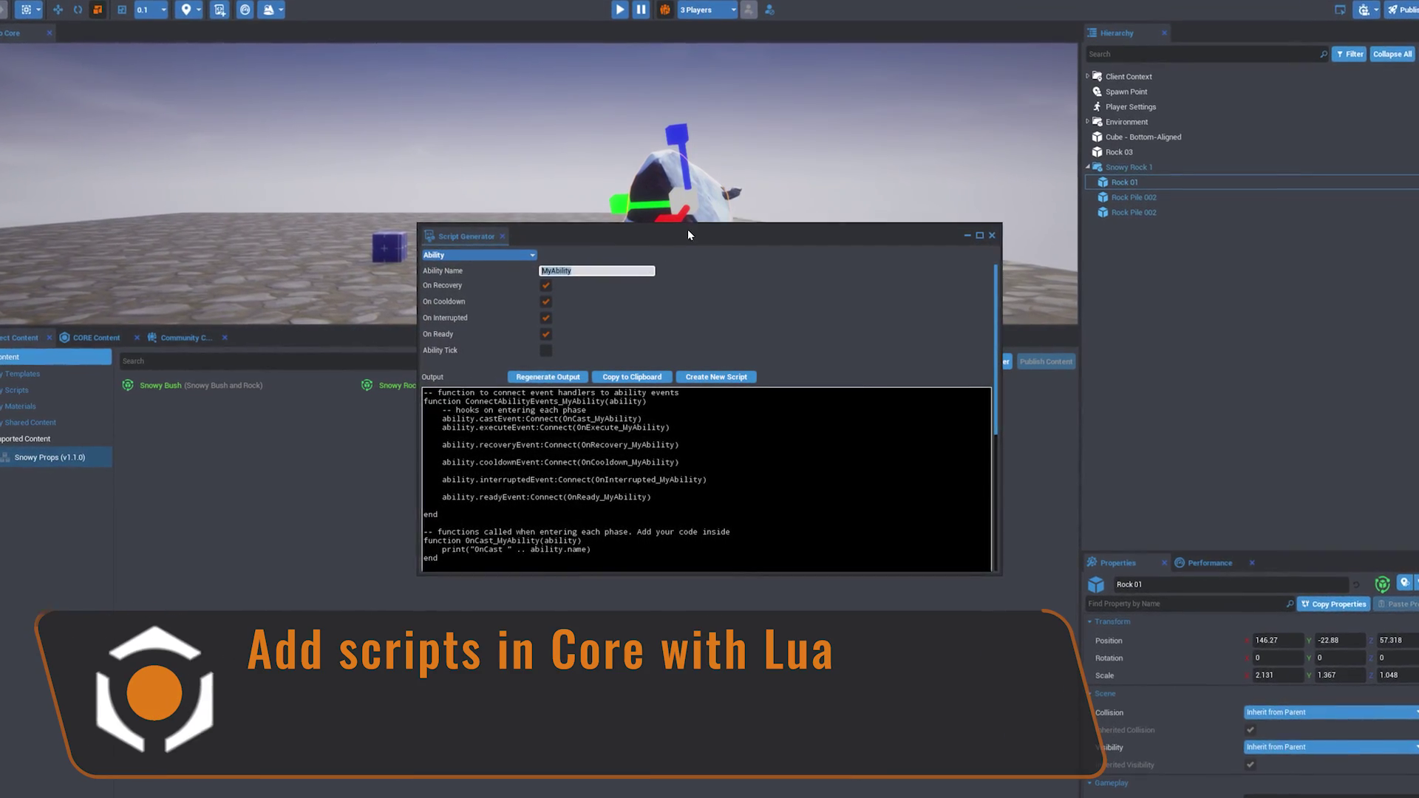
# - Set the ability name to PickUp and copy its generated event code
pyautogui.write('P')
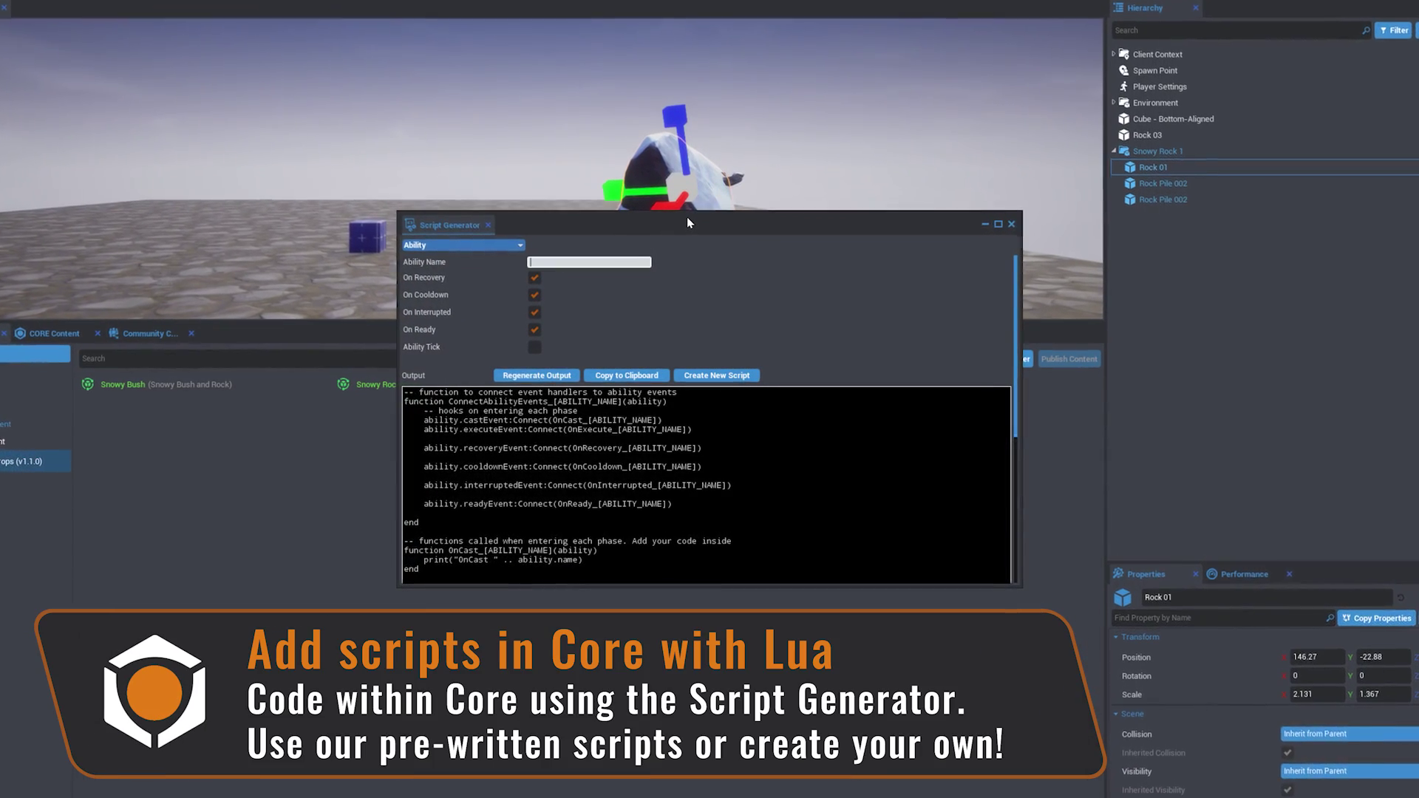
pyautogui.write('ickUp')
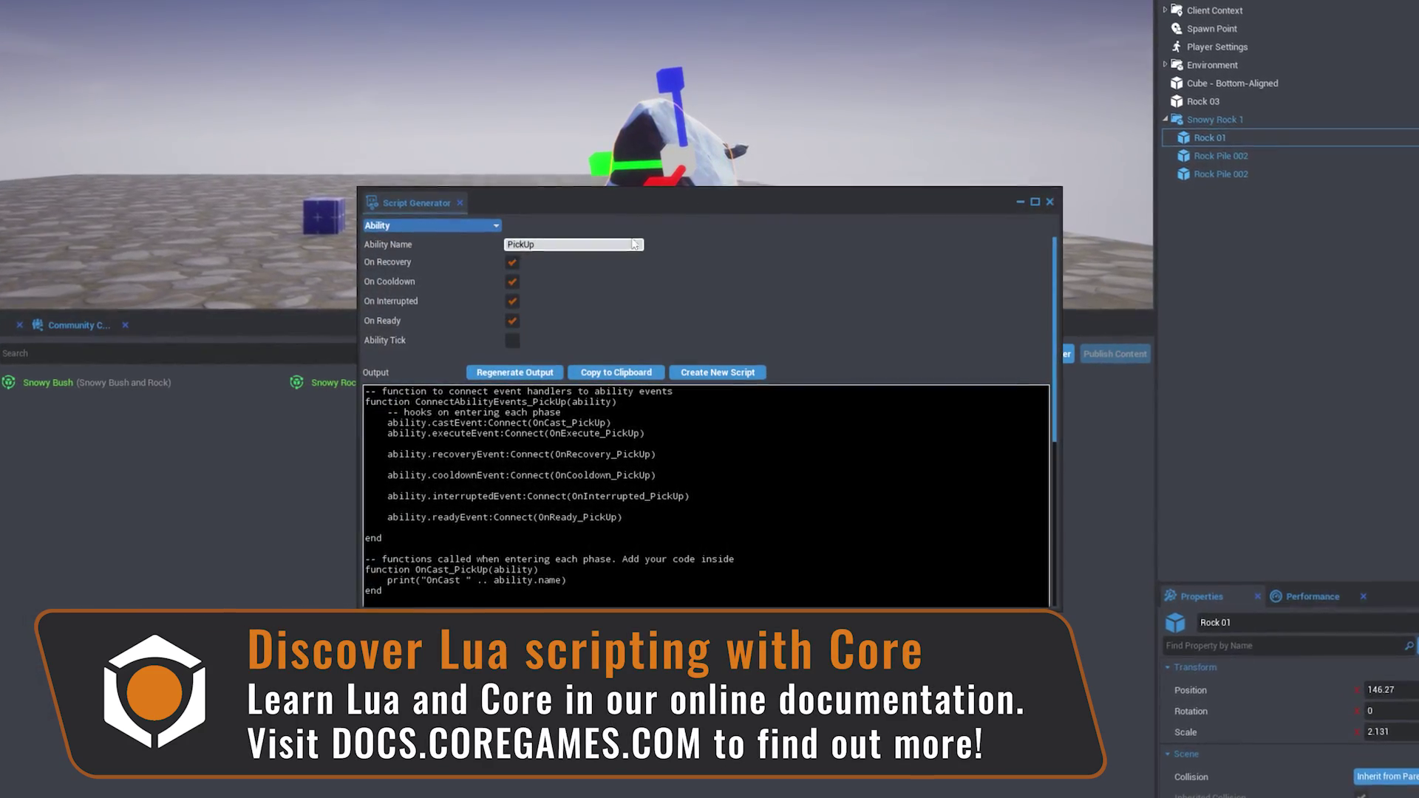
pyautogui.click(595, 374)
pyautogui.moveTo(615, 454); pyautogui.dragTo(650, 480)
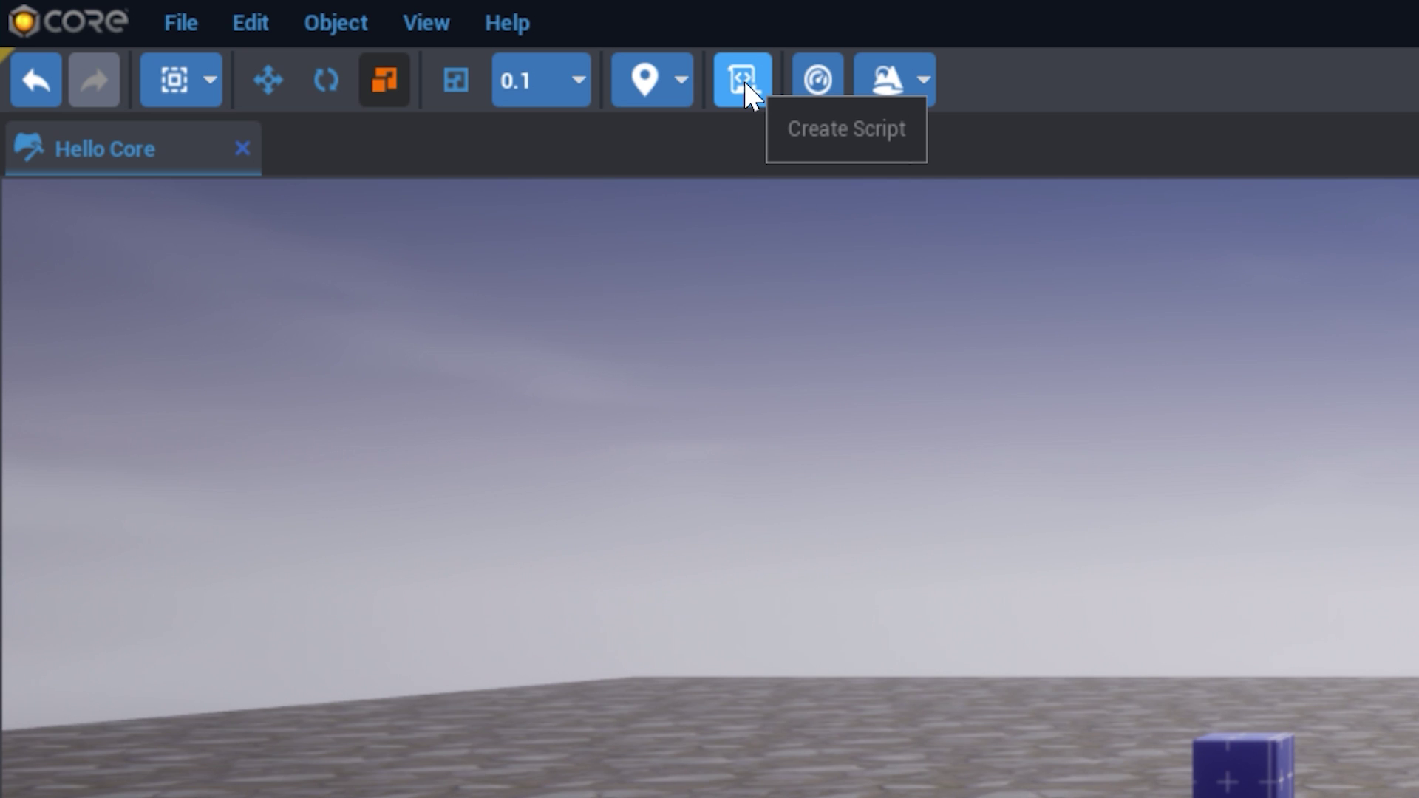
# - Bring up the Create Script choices and reopen the Script Generator on ability code
pyautogui.click(748, 92)
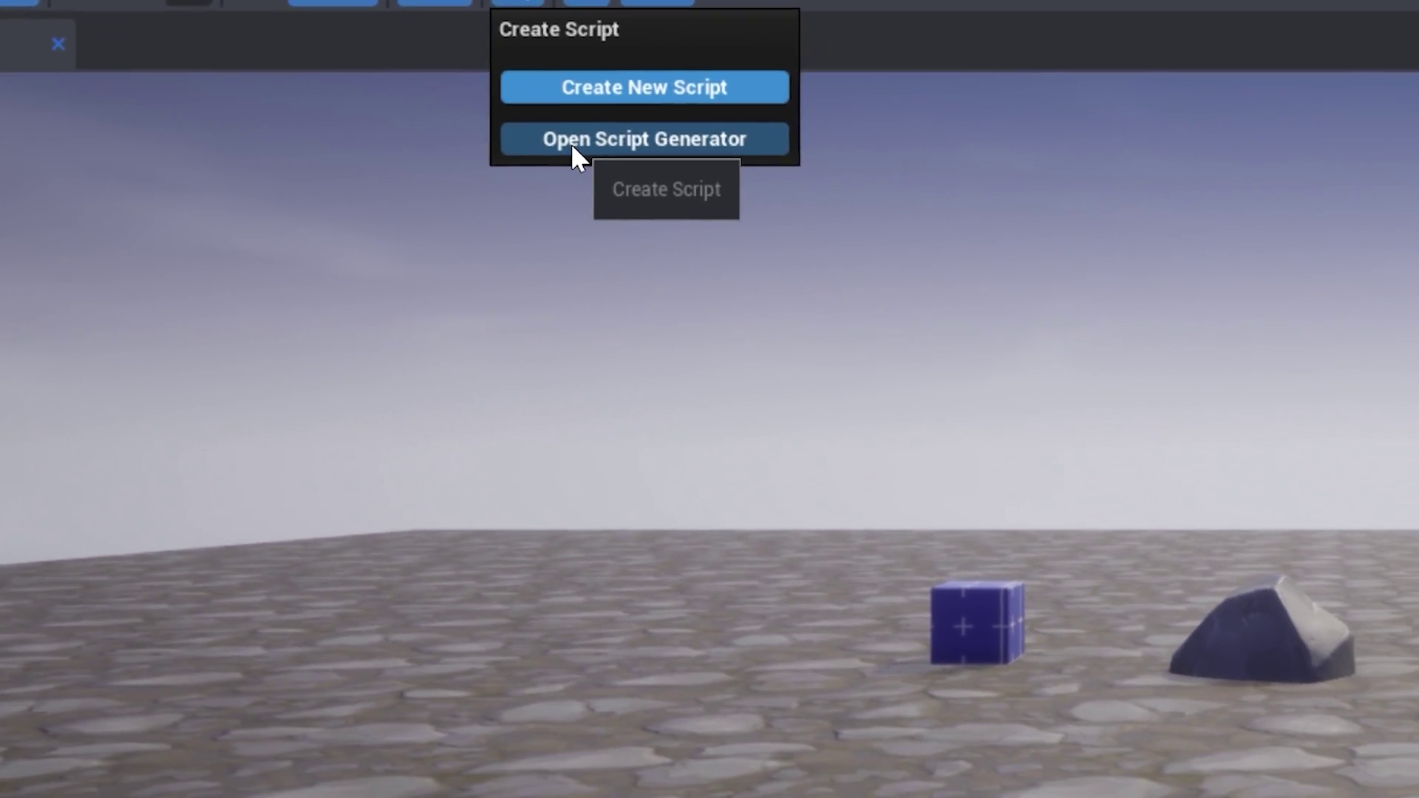
pyautogui.click(681, 191)
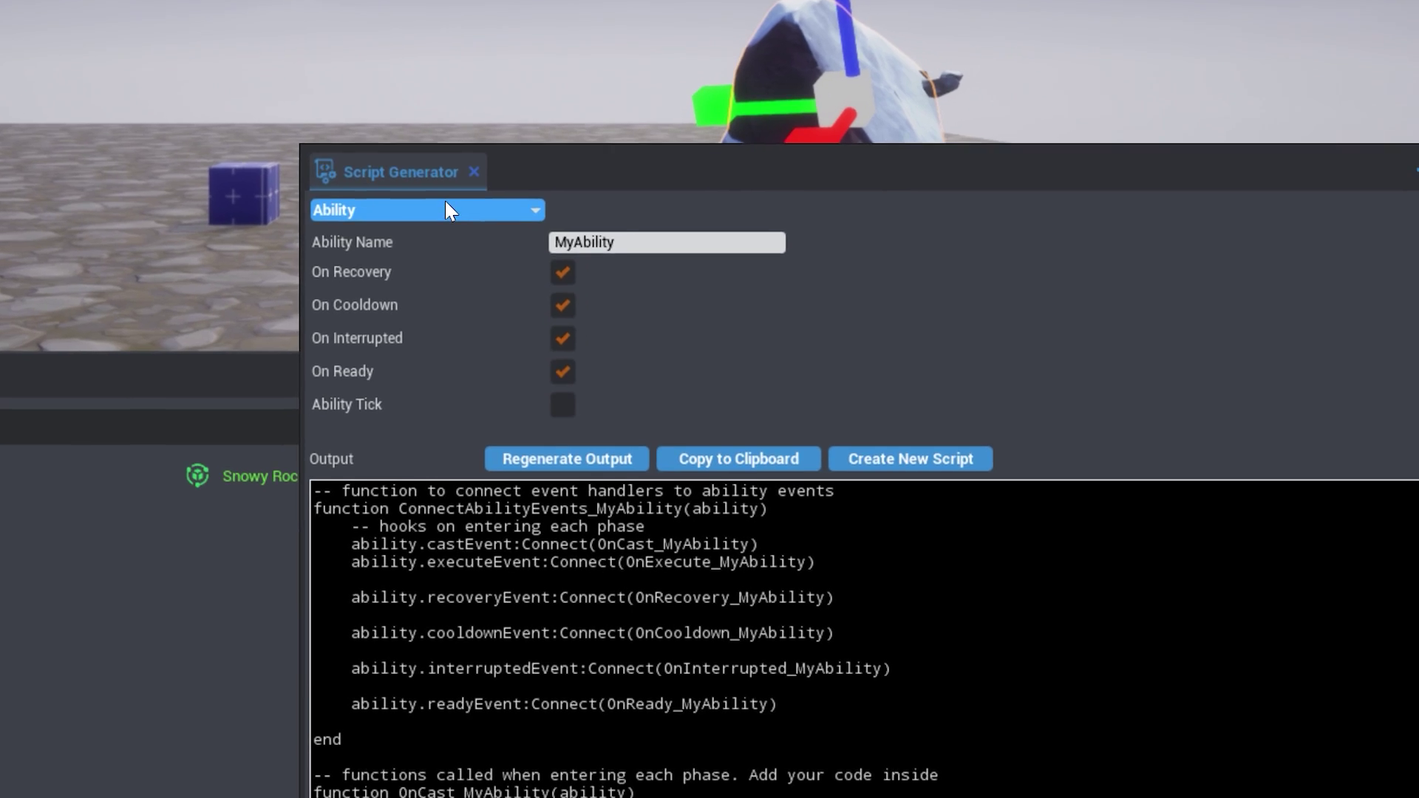
pyautogui.click(732, 371)
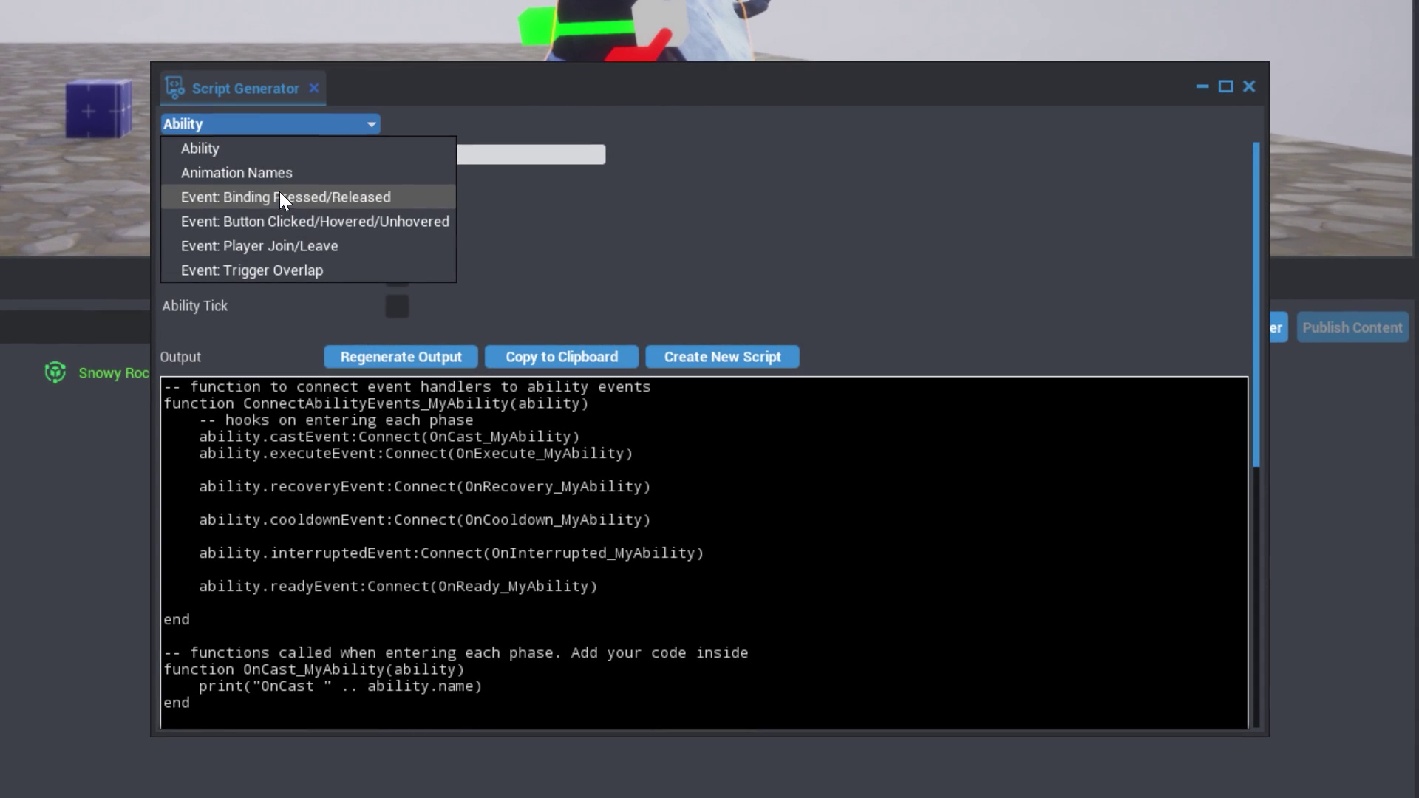
pyautogui.click(273, 146)
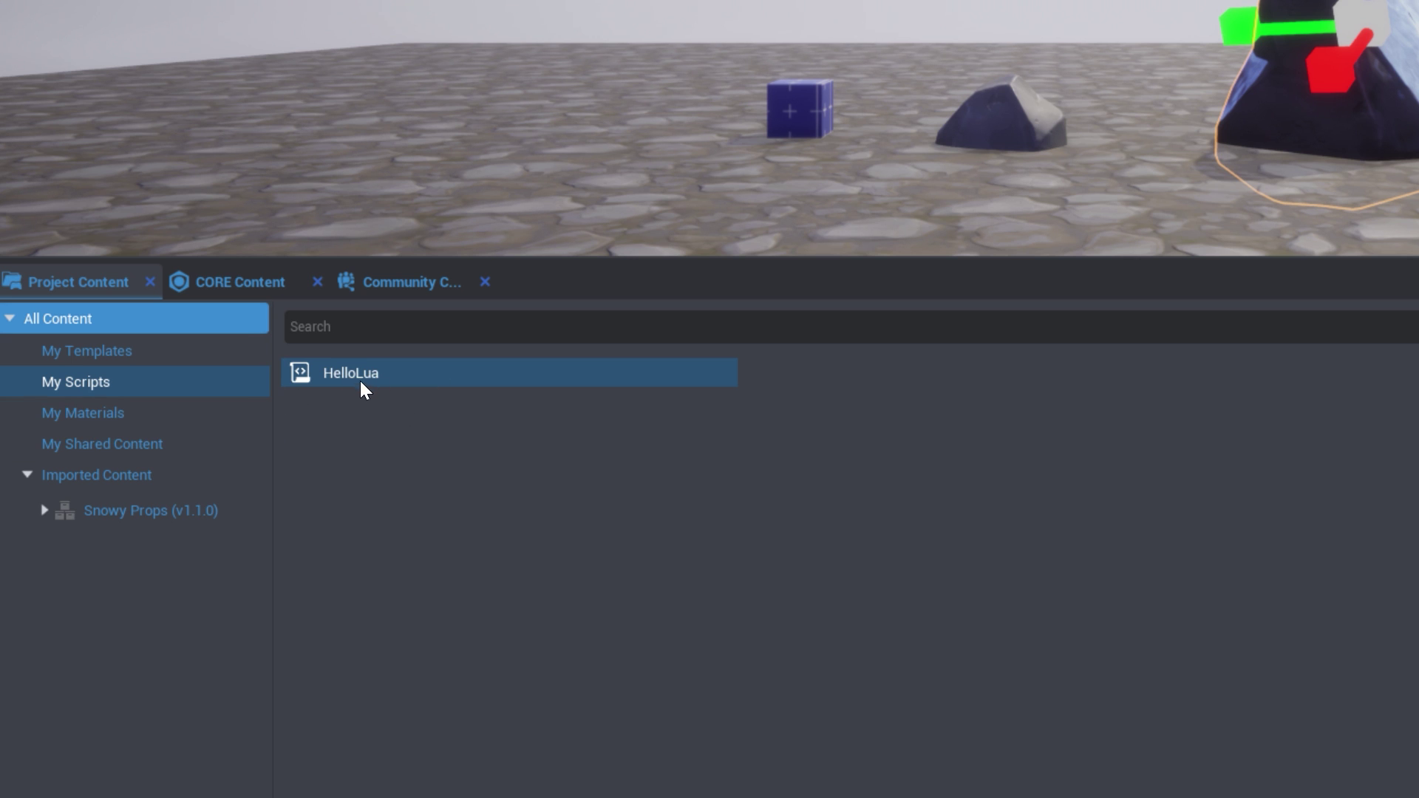
# - Add HelloLua to the Hierarchy, open it in Sublime Text, and show the Event Log
pyautogui.moveTo(365, 382); pyautogui.dragTo(822, 376)
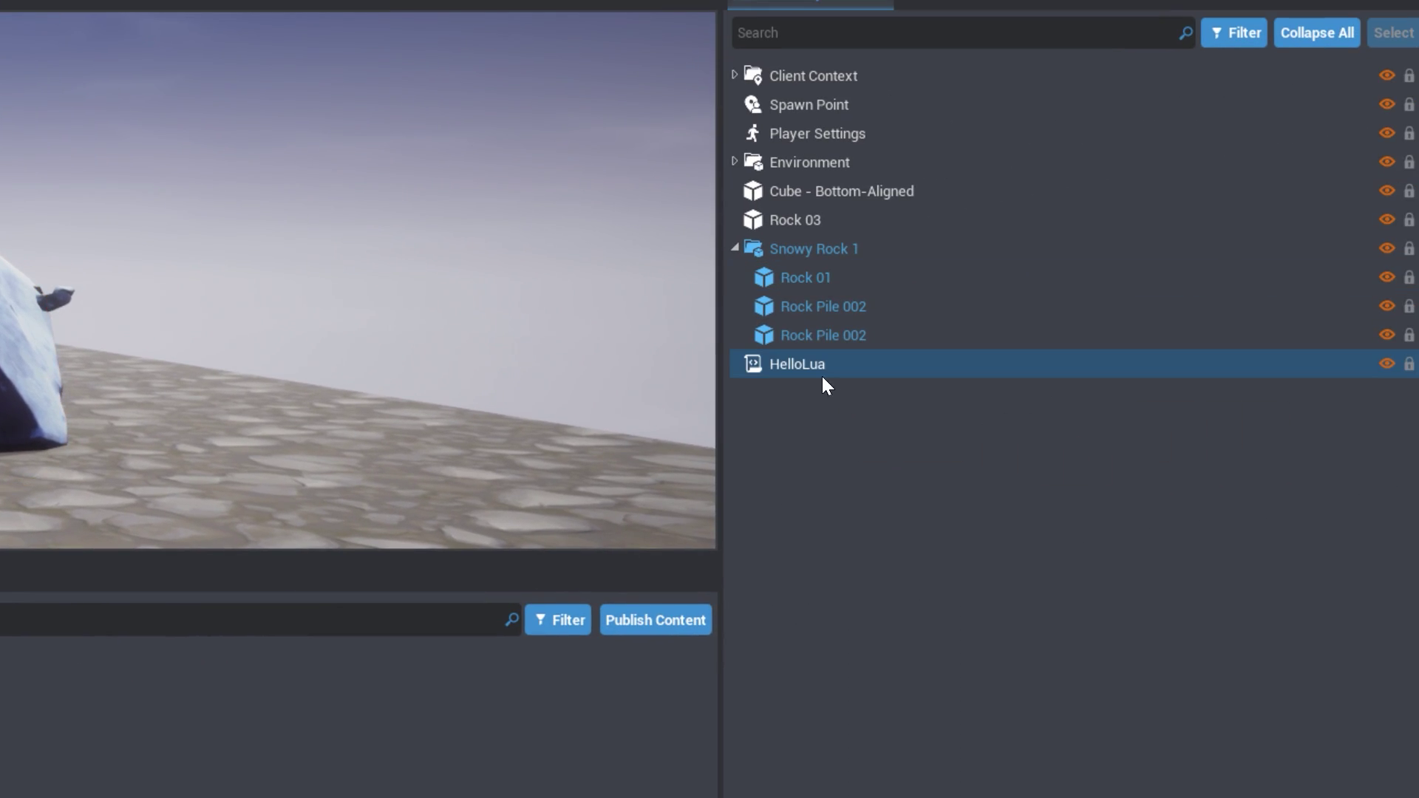
pyautogui.rightClick(811, 366)
pyautogui.click(807, 369)
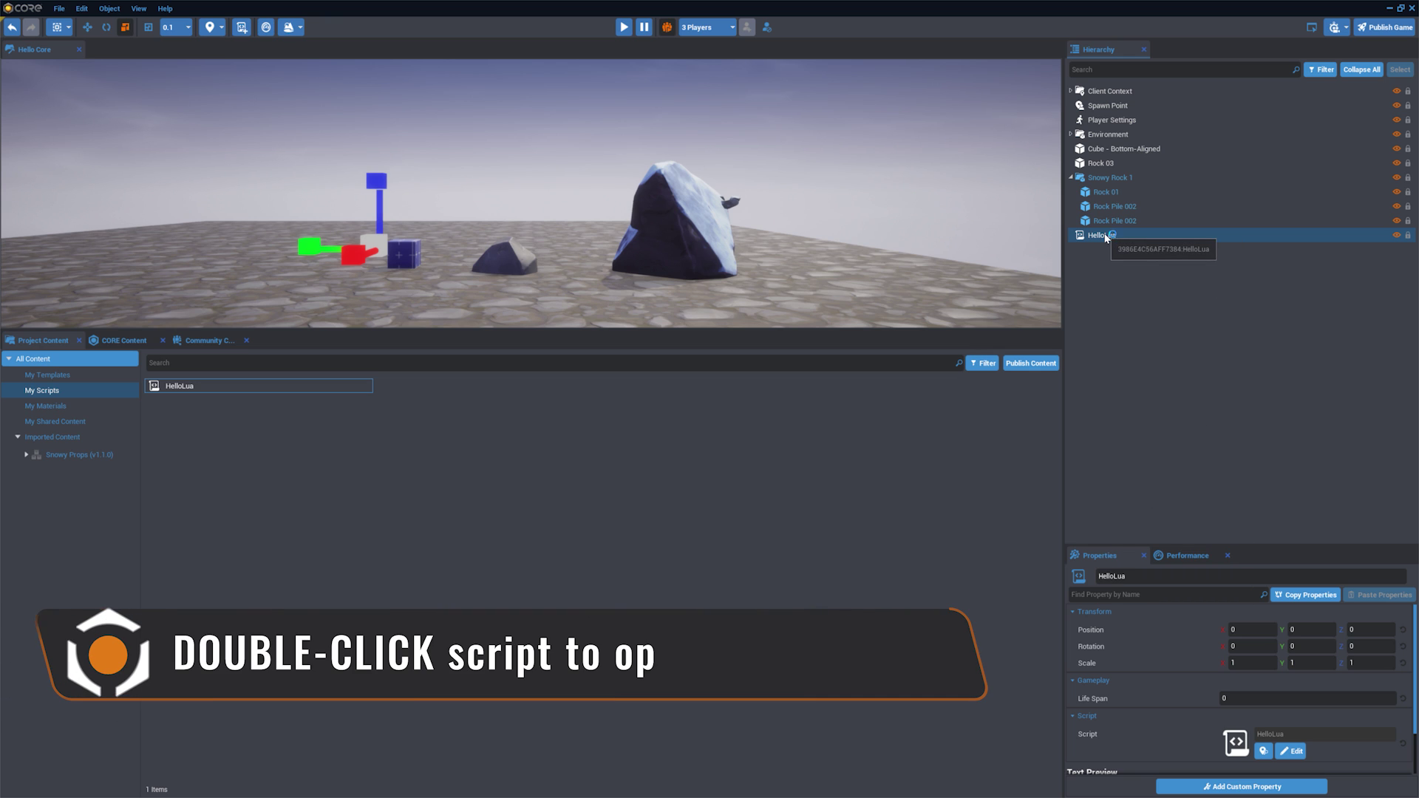
pyautogui.doubleClick(1102, 235)
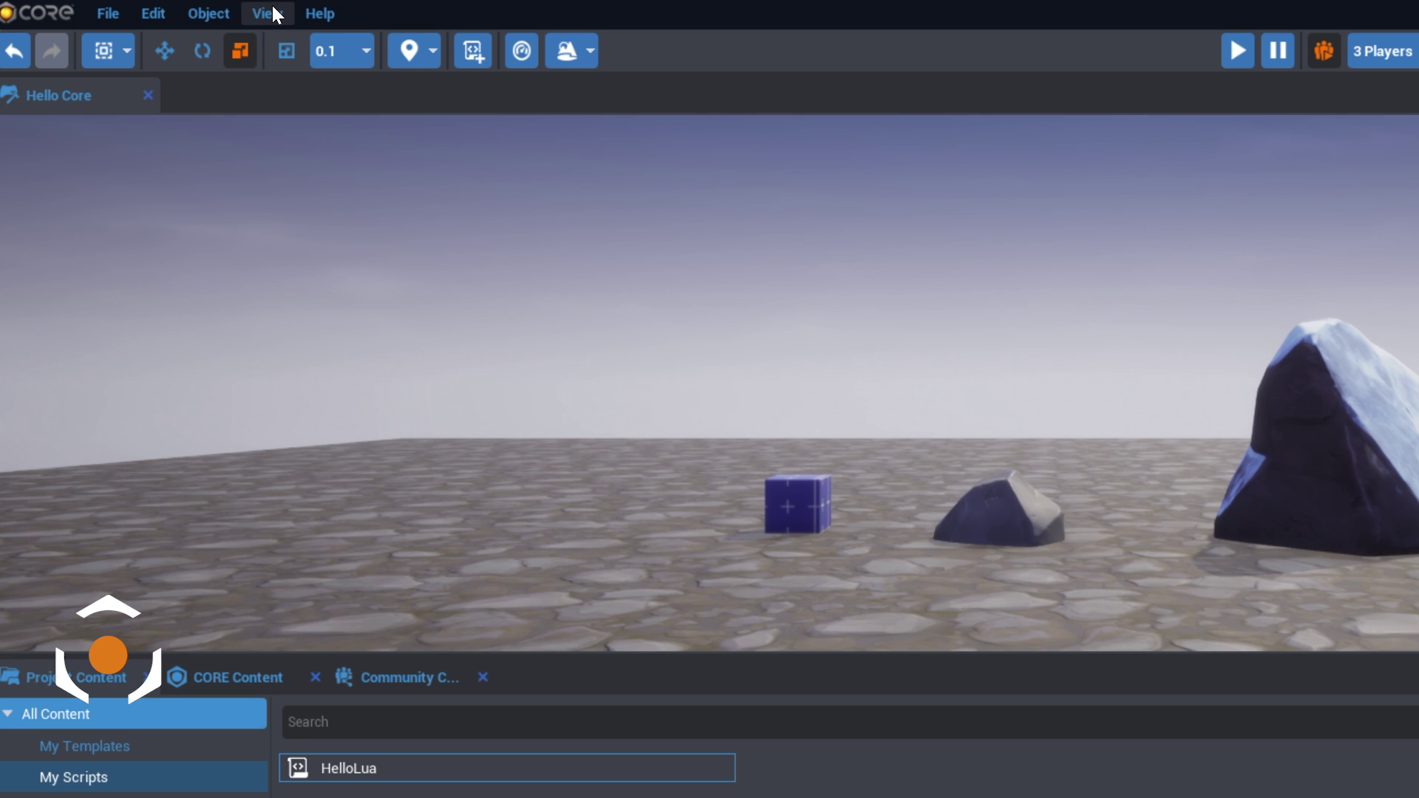
pyautogui.click(139, 7)
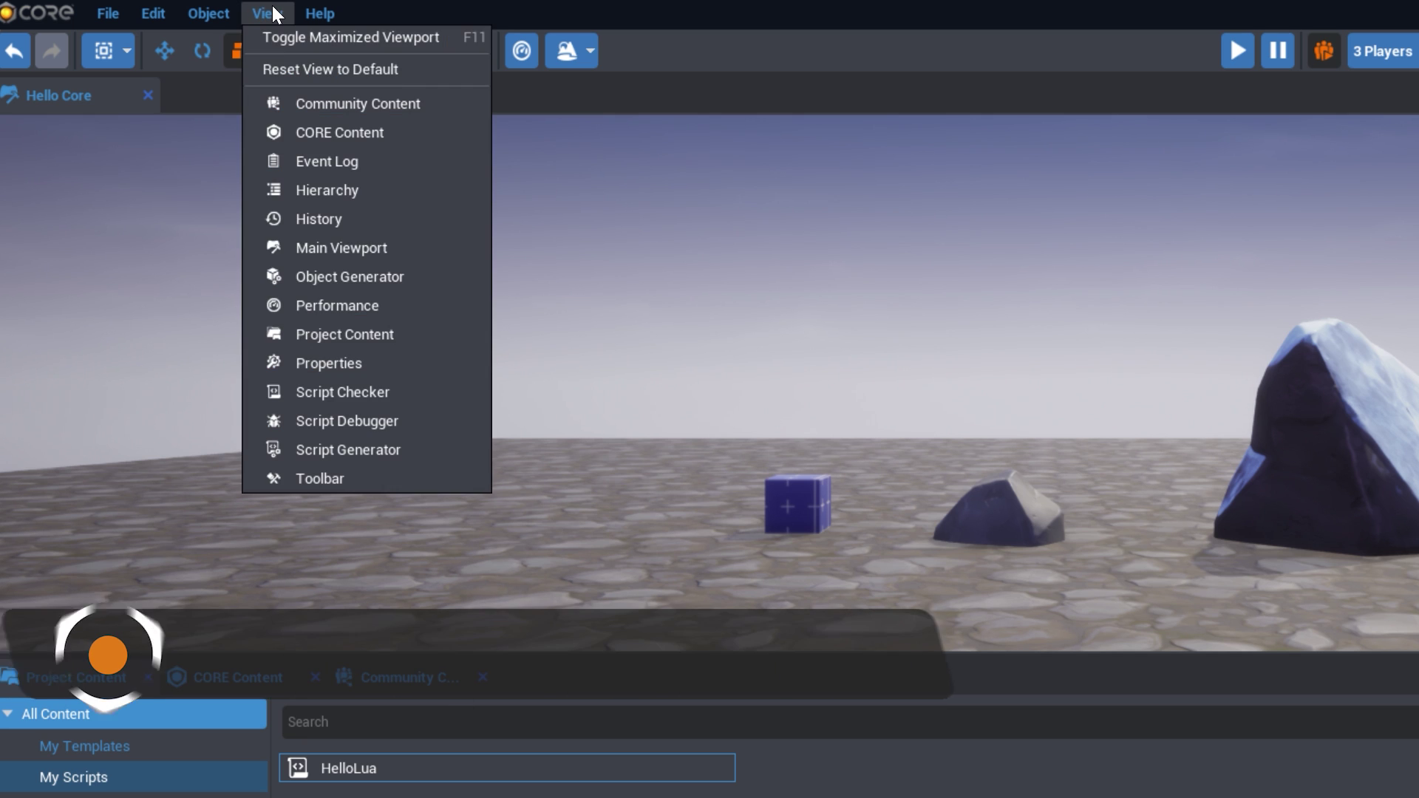
pyautogui.click(301, 162)
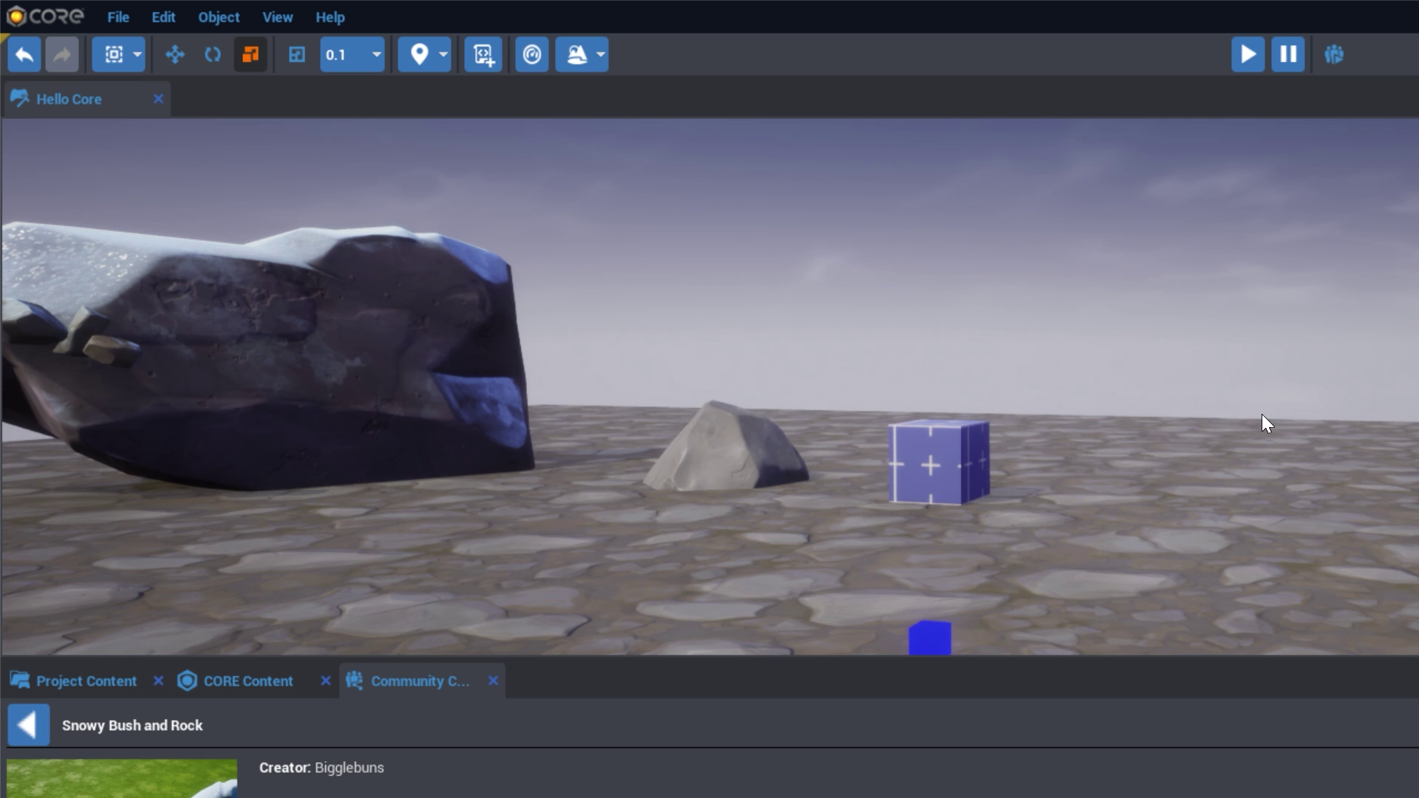
# - Save the scene and all new scripts with File > Save All
pyautogui.click(115, 16)
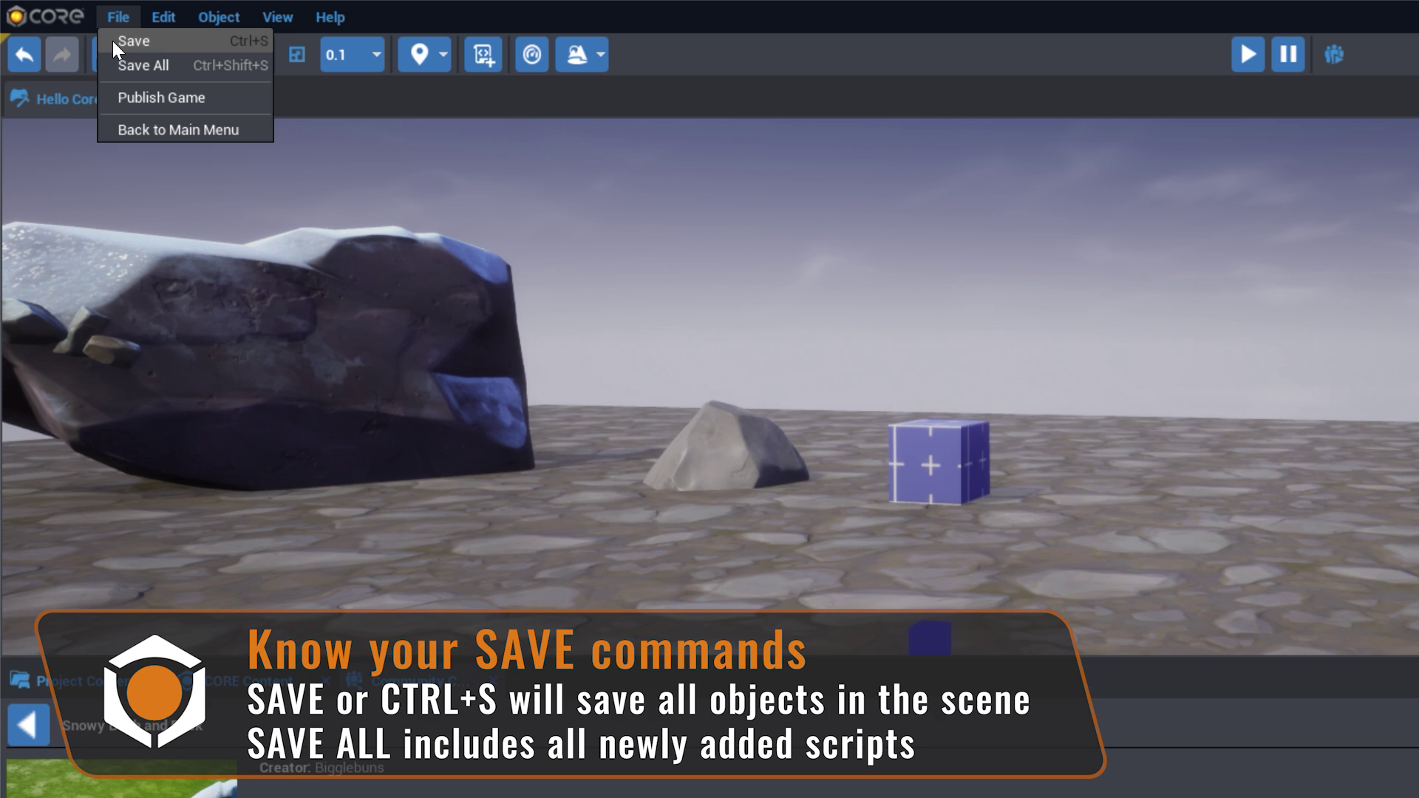
pyautogui.click(174, 65)
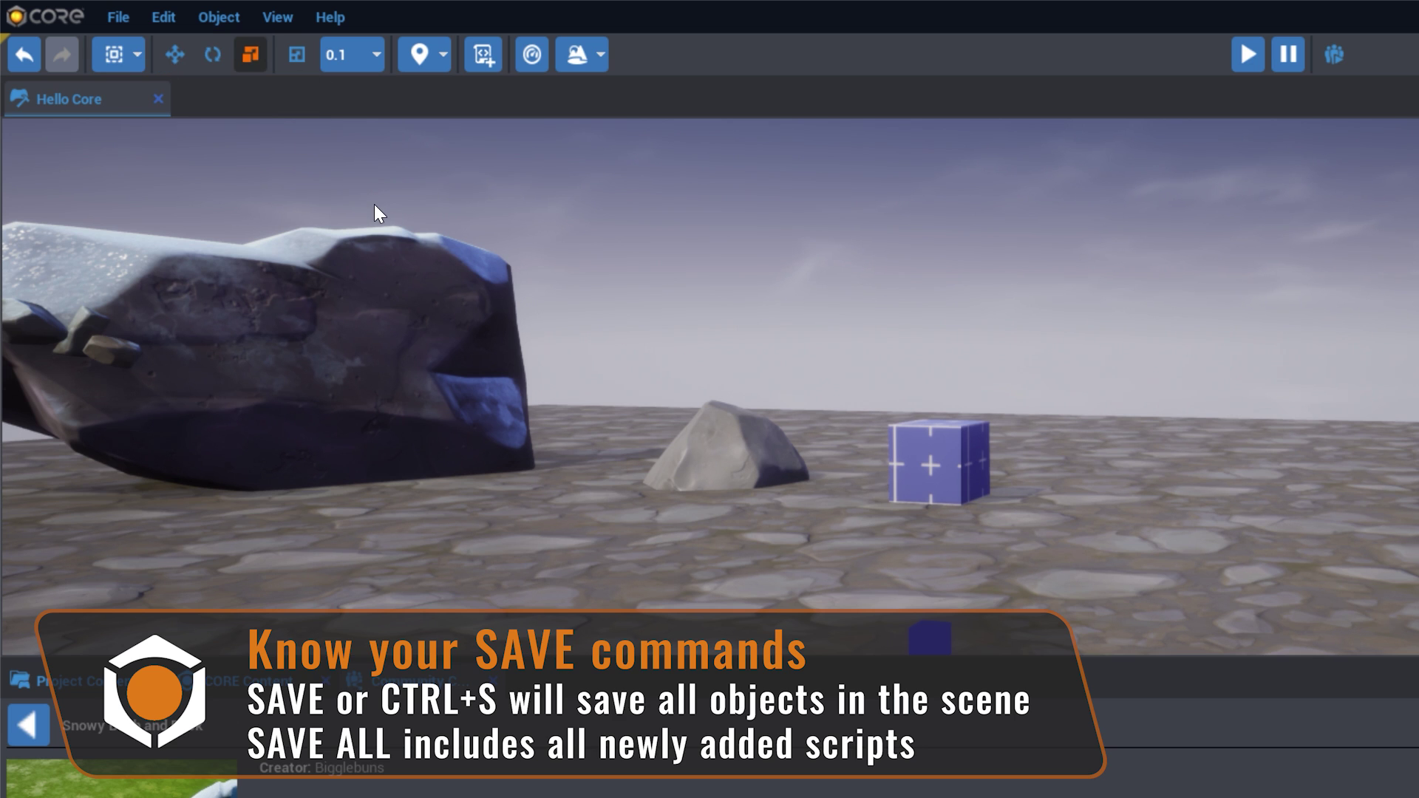